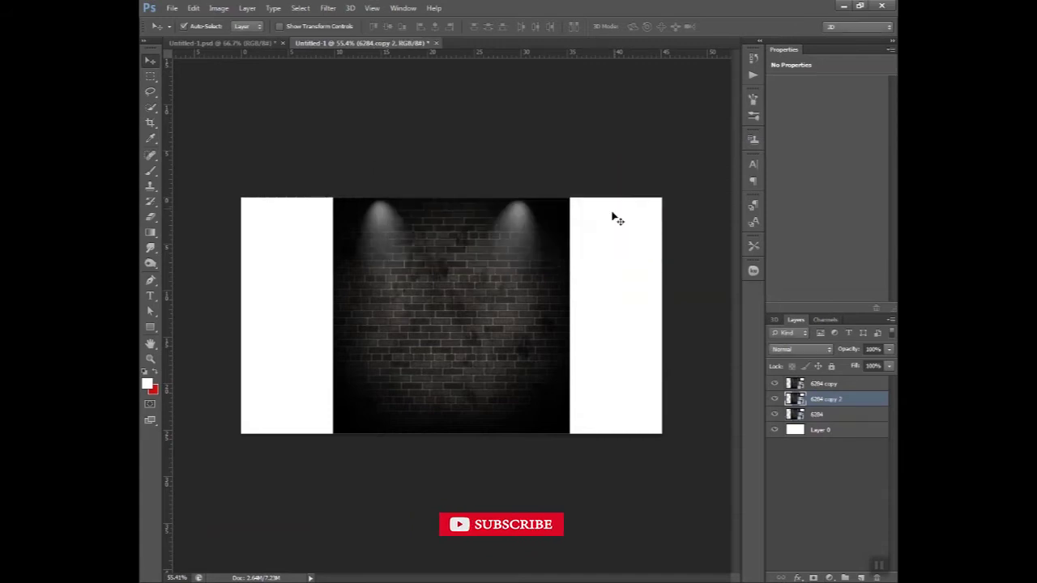
- Place brick wall copies over the blank right and left sides of the canvas and merge the three wall layers
drag(613, 215, 610, 329)
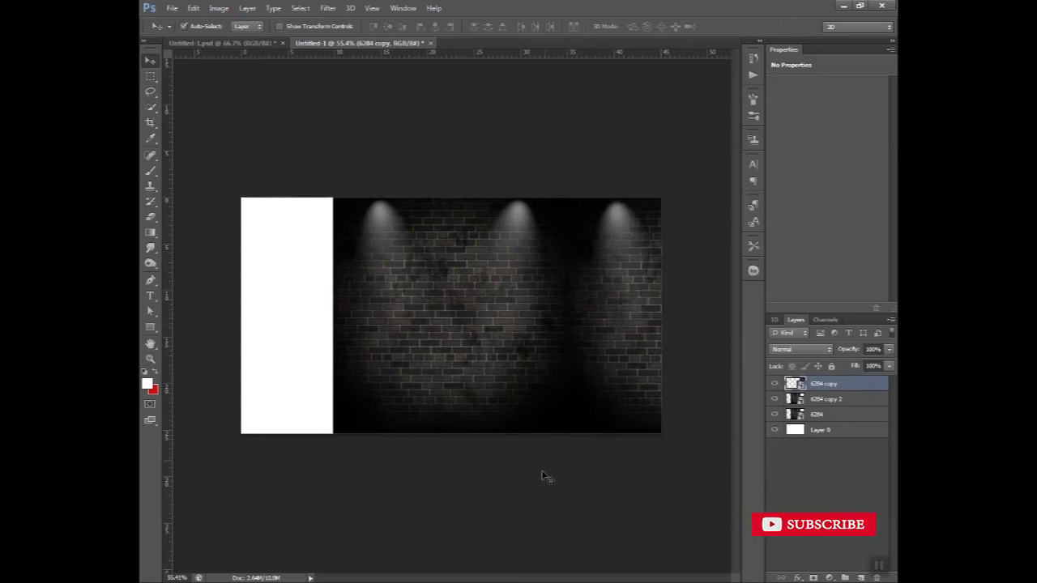
drag(421, 373, 235, 362)
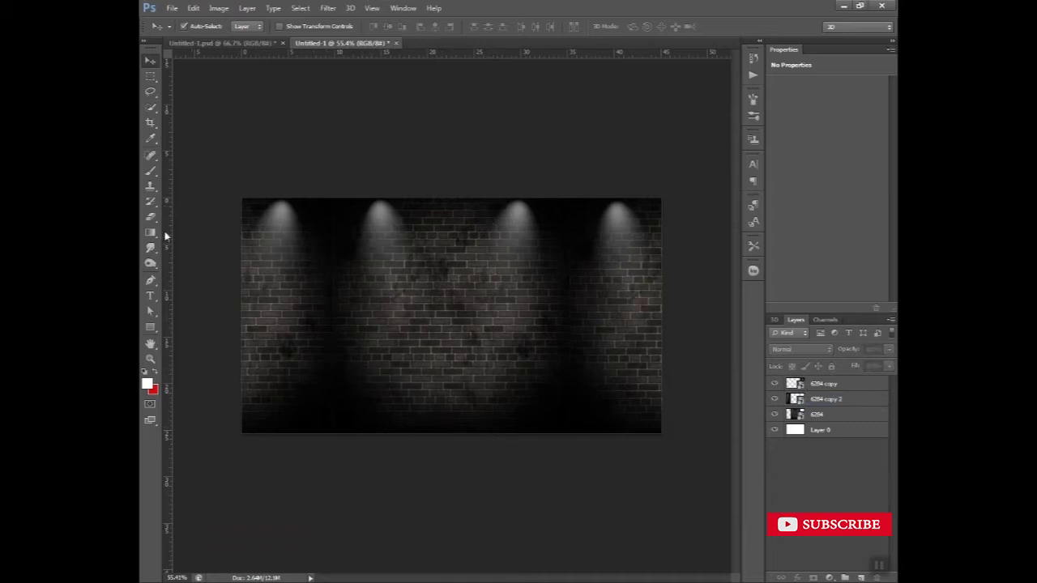
click(829, 416)
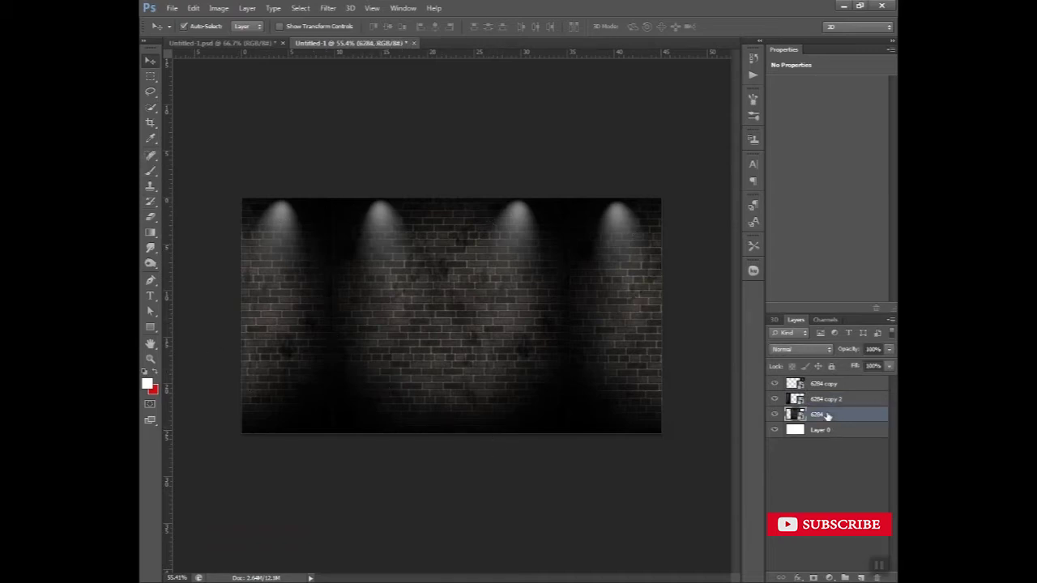
shift+click(825, 387)
key(ctrl+e)
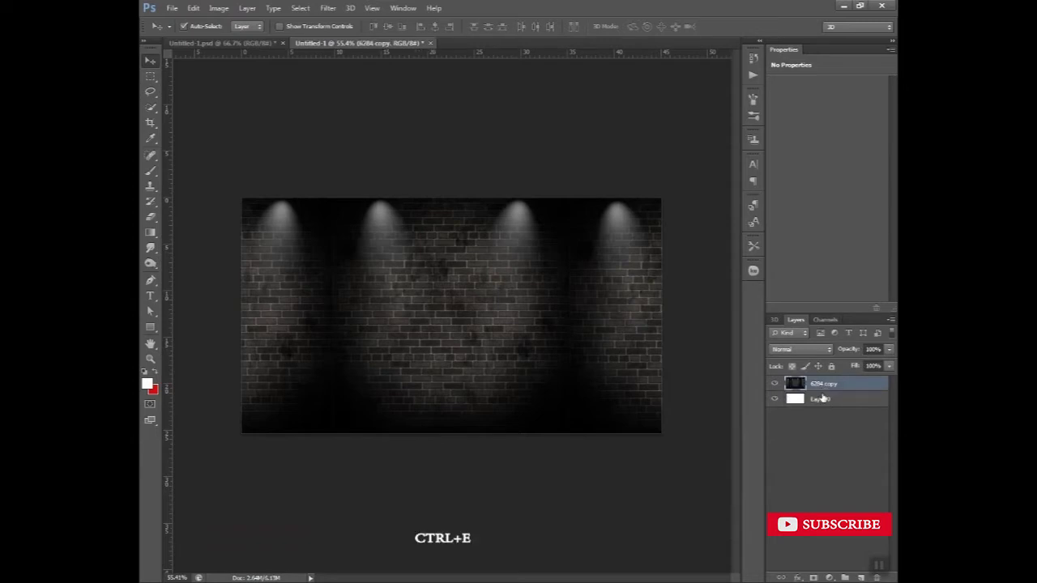
- Rename the merged brick wall layer to "background"
double_click(826, 384)
text(background)
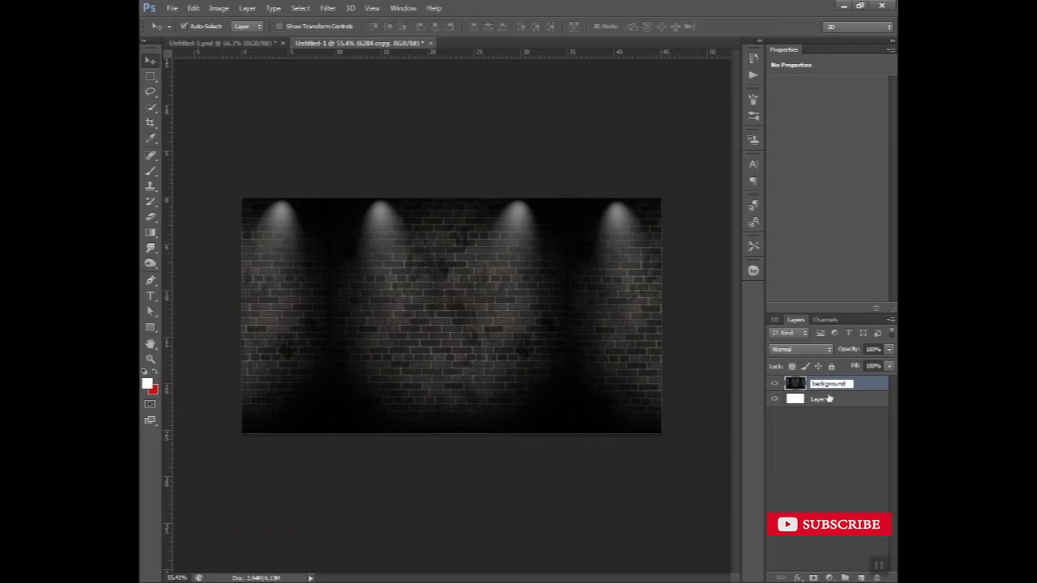
key(Return)
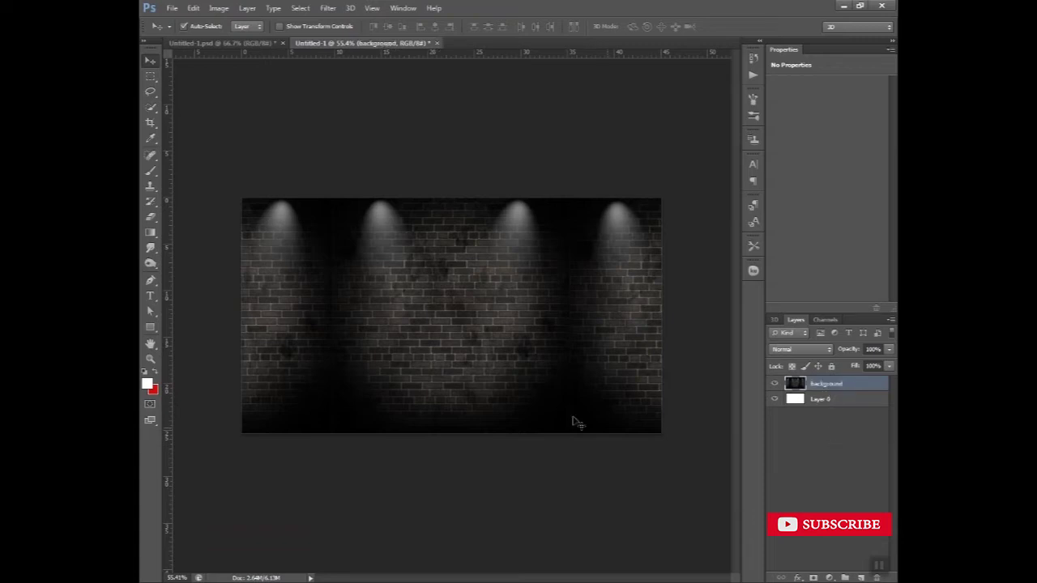
- Choose the Spot Healing Brush and reduce its size to 35 px for retouching the brick wall
click(150, 154)
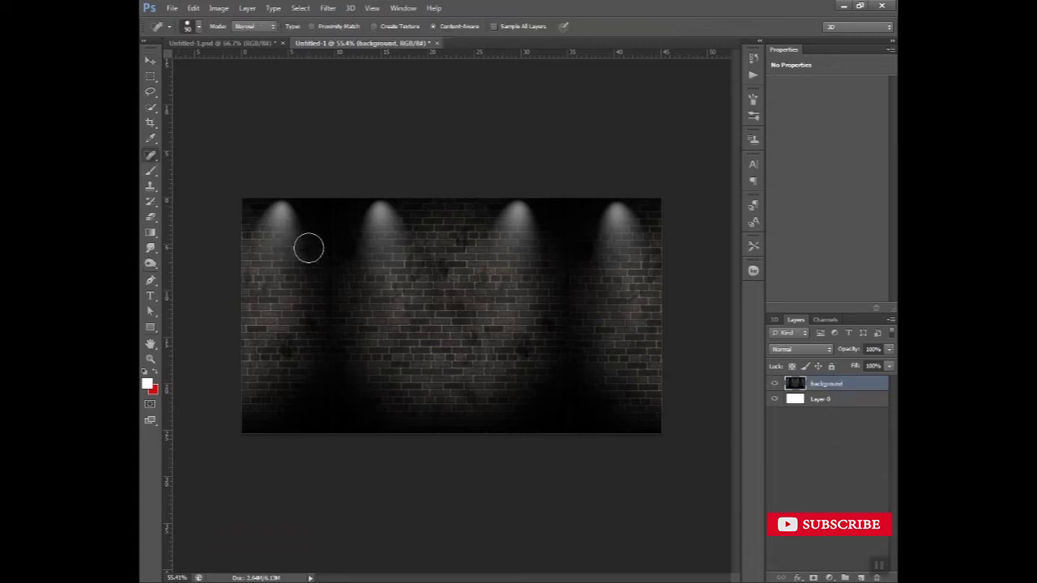
key(bracketleft)
key(bracketleft)
key(bracketleft)
key(bracketleft)
- Lock the background layer completely
click(813, 414)
click(822, 386)
click(831, 367)
click(817, 487)
- Add a linear Gradient Fill layer above the background with its angle set to 0°
click(829, 577)
click(810, 333)
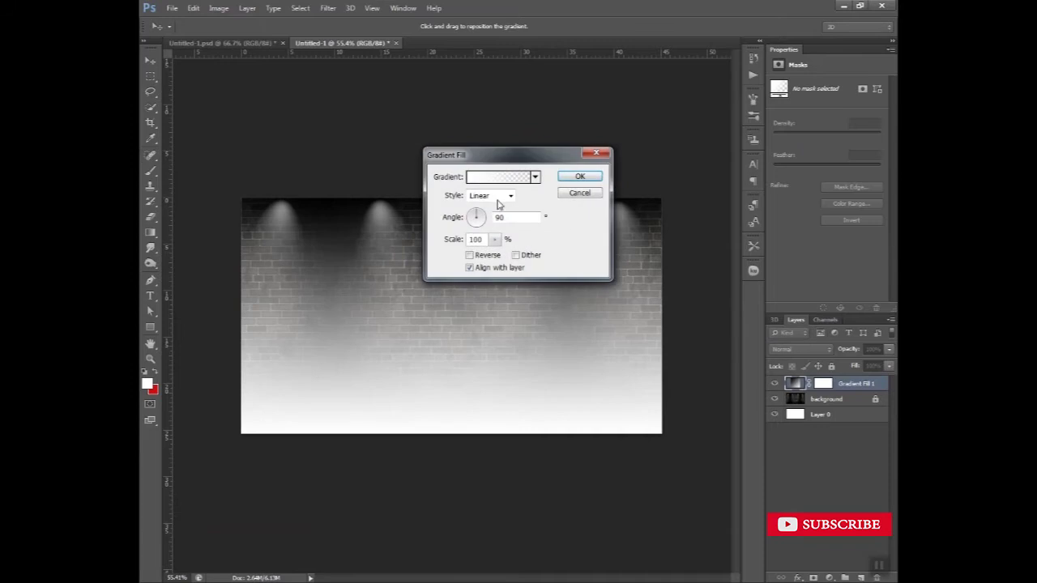
double_click(515, 217)
text(0)
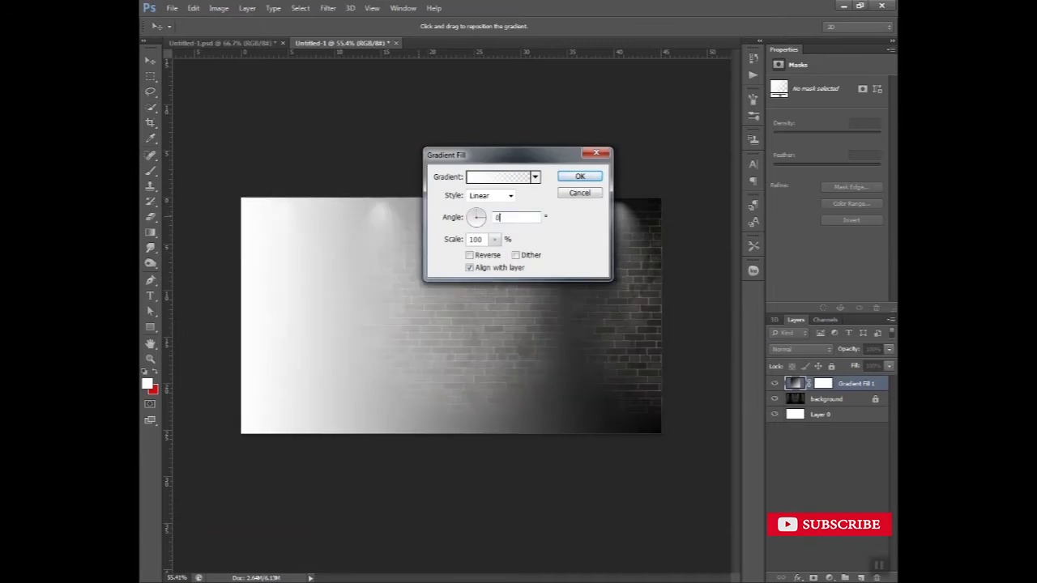
- Set the gradient's starting colour stop to bright magenta, fading to transparent, and apply the fill
click(495, 178)
double_click(621, 405)
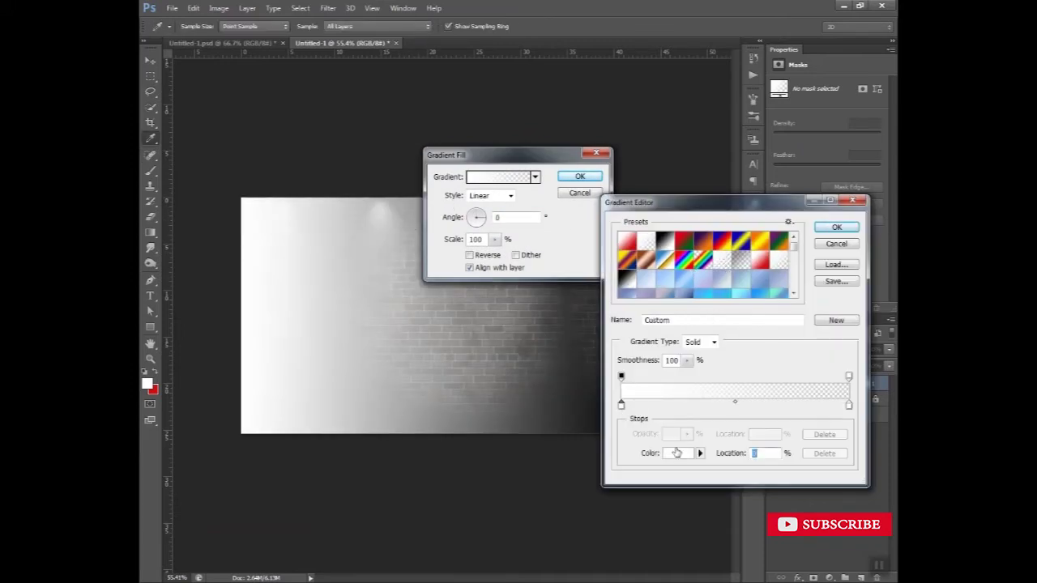
click(536, 52)
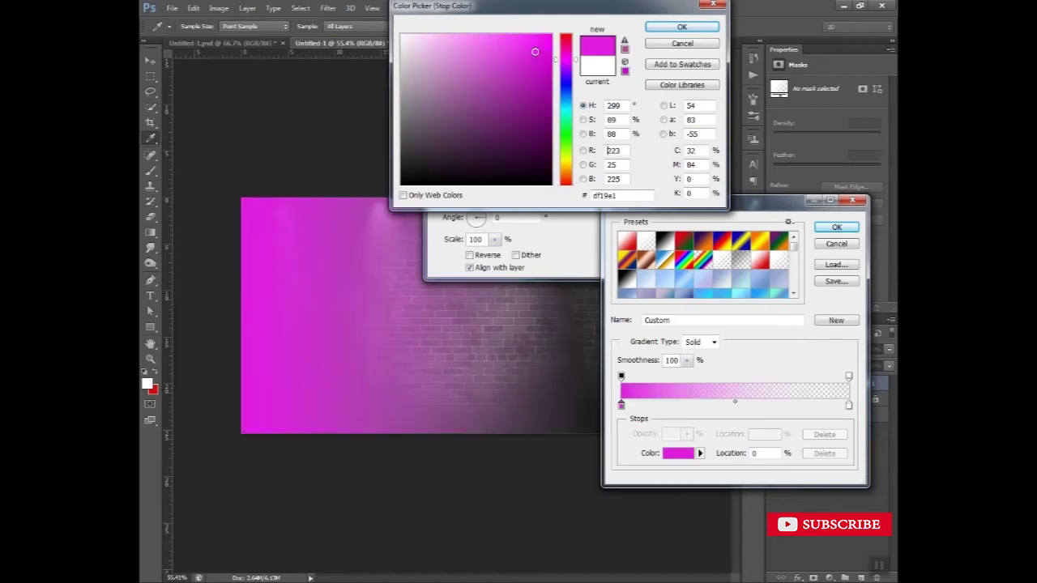
click(682, 27)
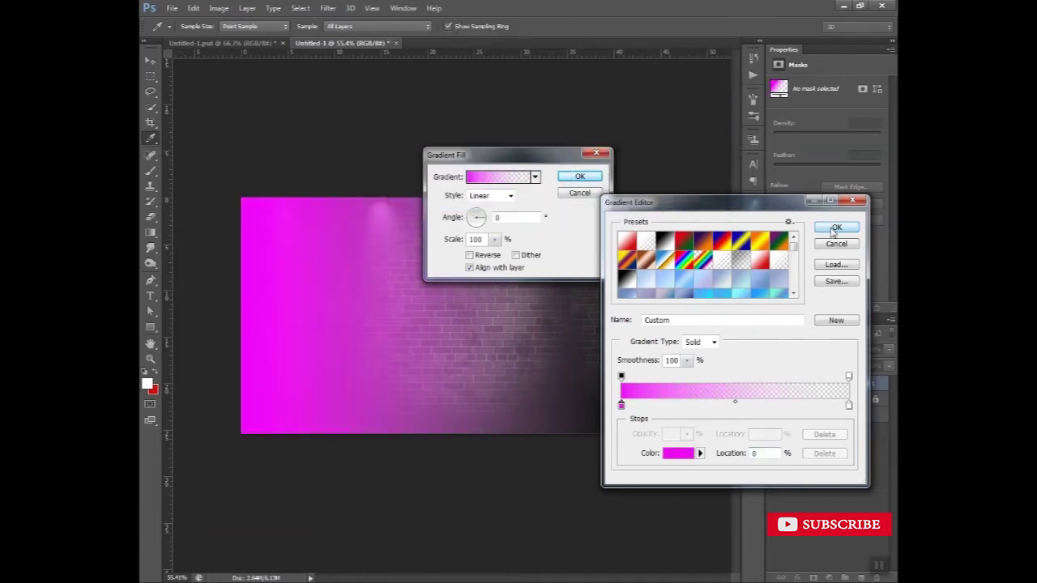
click(836, 226)
click(580, 176)
- Duplicate the magenta gradient fill layer and set the copy's angle to 180°
right_click(852, 388)
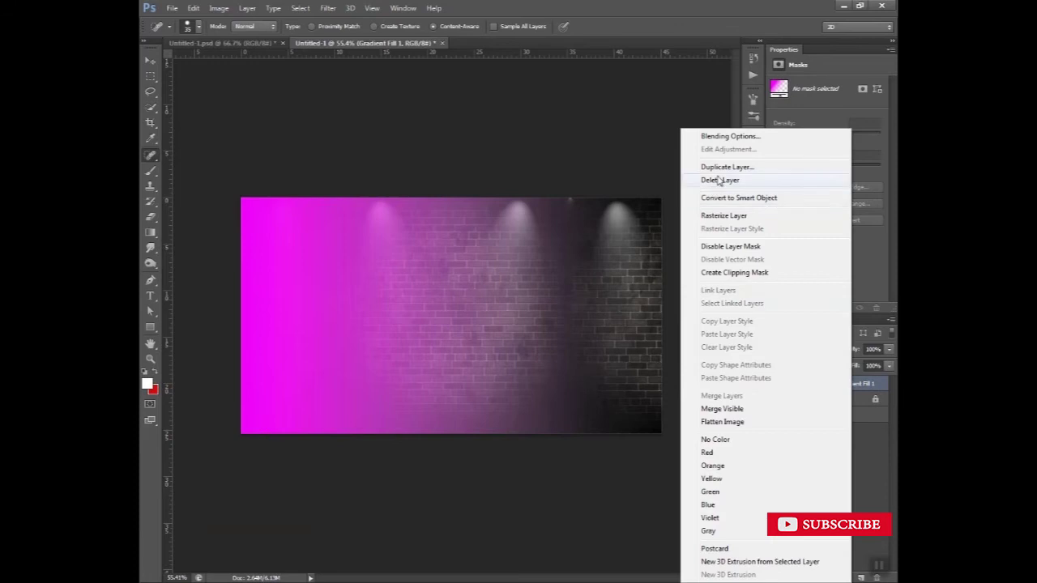
click(725, 175)
click(621, 181)
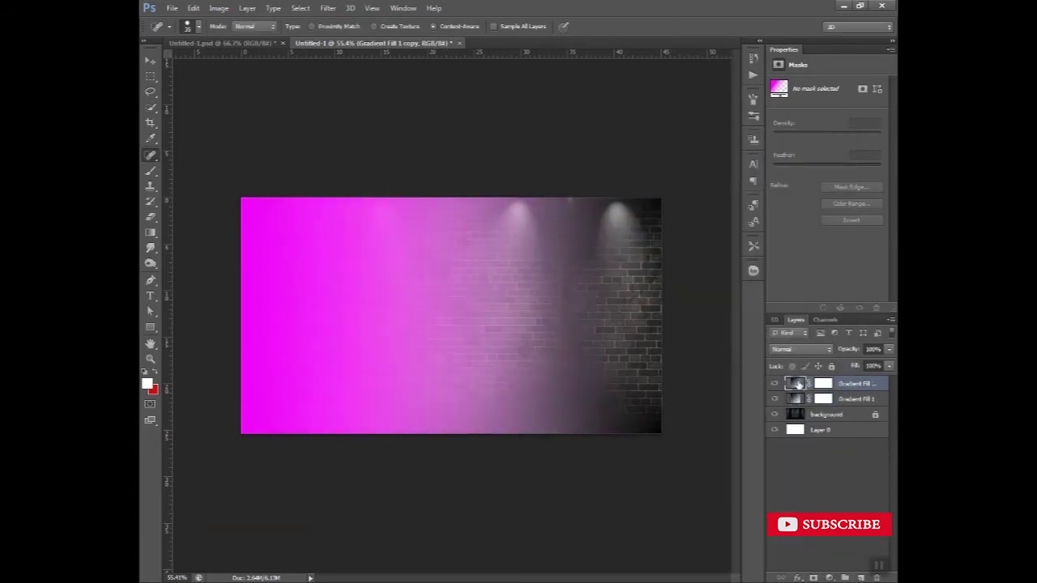
double_click(796, 384)
text(180)
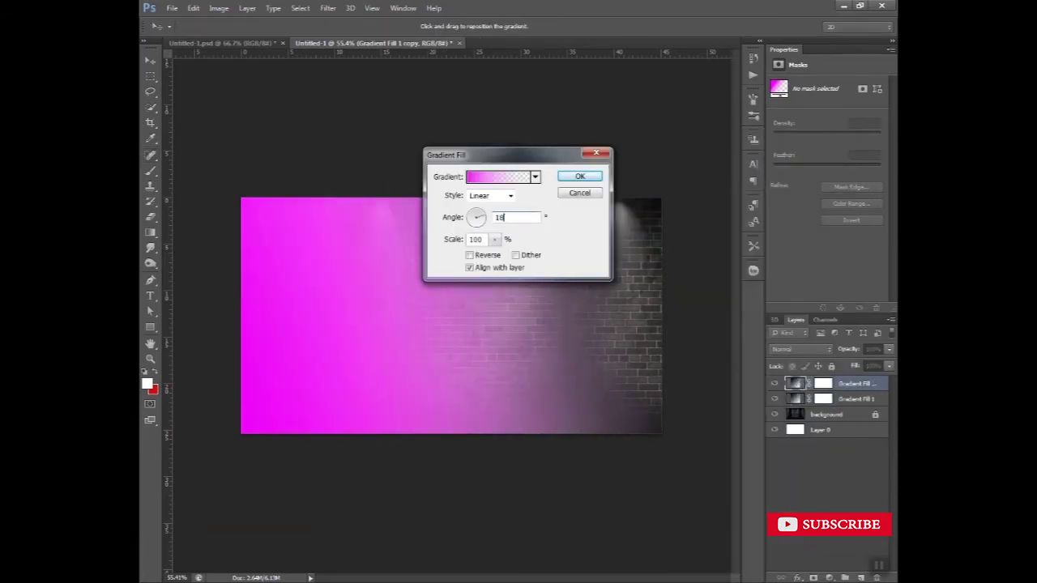
- Set the copied gradient's starting colour stop to bright blue and apply the fill
click(490, 176)
click(621, 405)
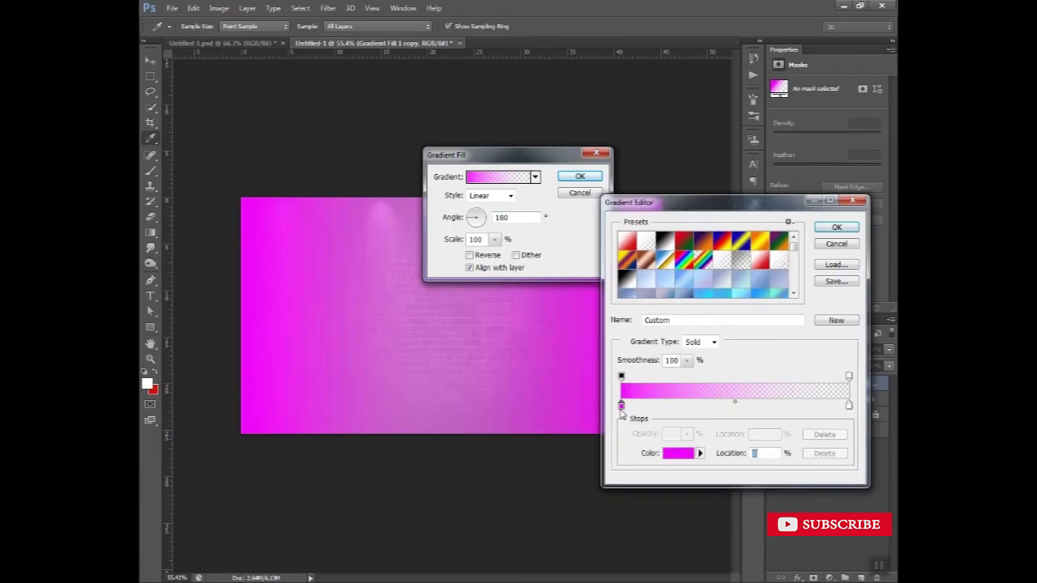
click(678, 452)
drag(565, 86, 564, 97)
click(682, 27)
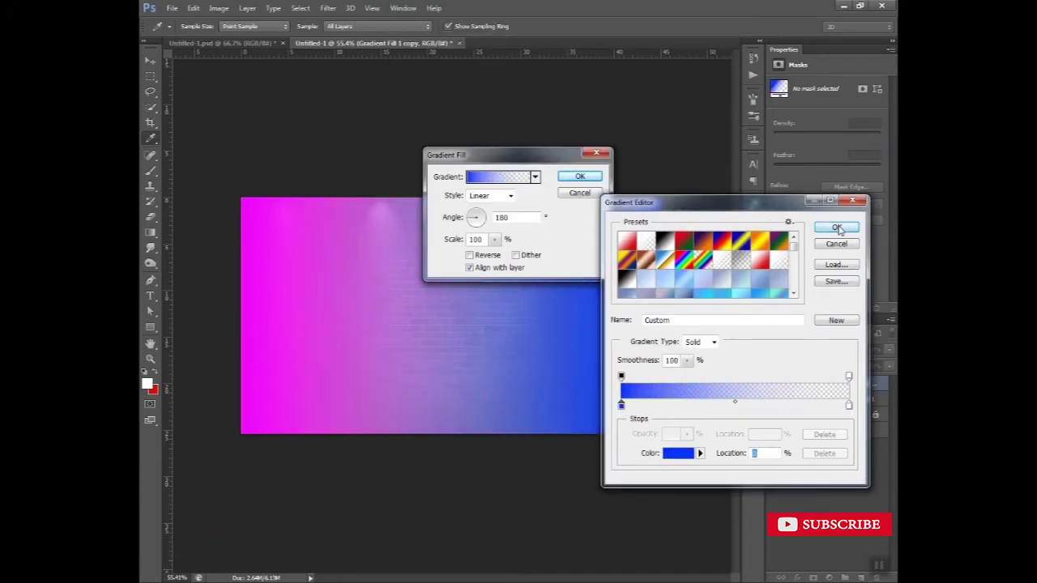
click(837, 227)
click(580, 177)
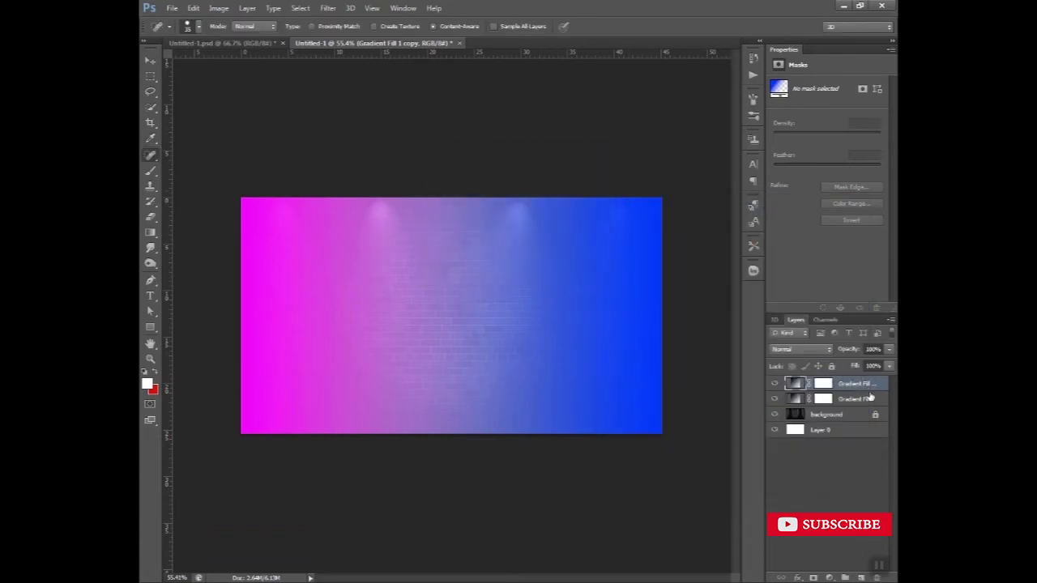
- Set the blend mode of both gradient fill layers to Color
shift+click(869, 397)
click(800, 349)
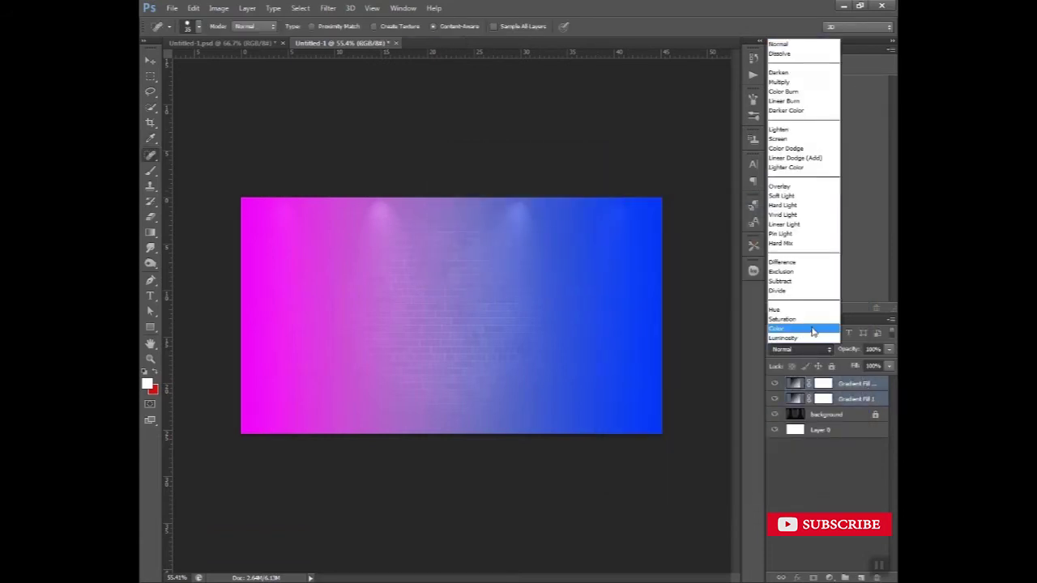
click(812, 330)
click(839, 484)
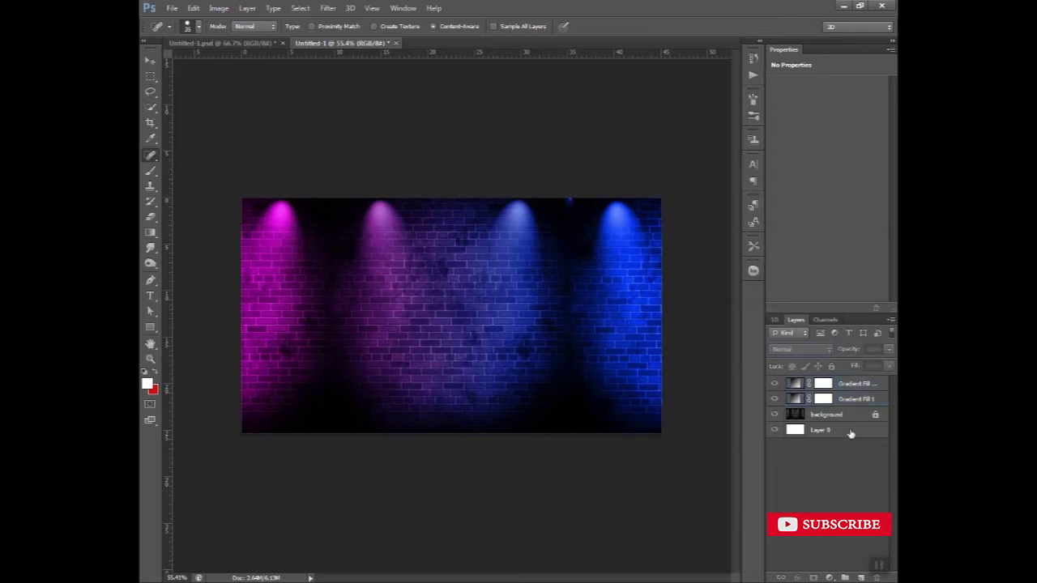
- Lock both gradient fill layers completely
click(858, 404)
click(859, 446)
click(850, 403)
shift+click(857, 387)
click(832, 369)
click(827, 460)
- Bring the neon fireworks "vector" layer from the other open document onto the upper middle of the brick wall
click(475, 468)
click(522, 227)
click(149, 62)
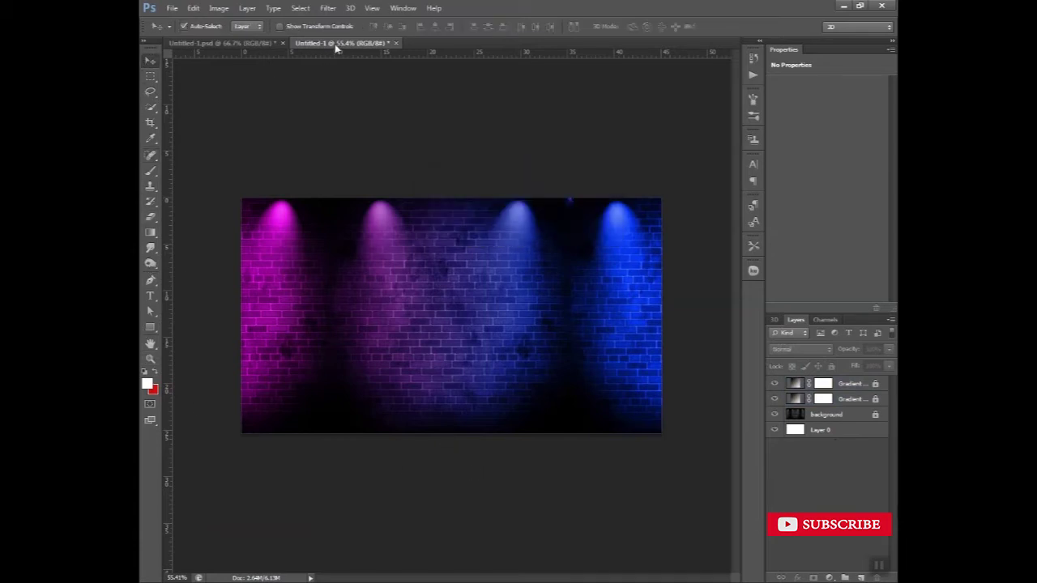
click(248, 45)
drag(431, 288, 453, 217)
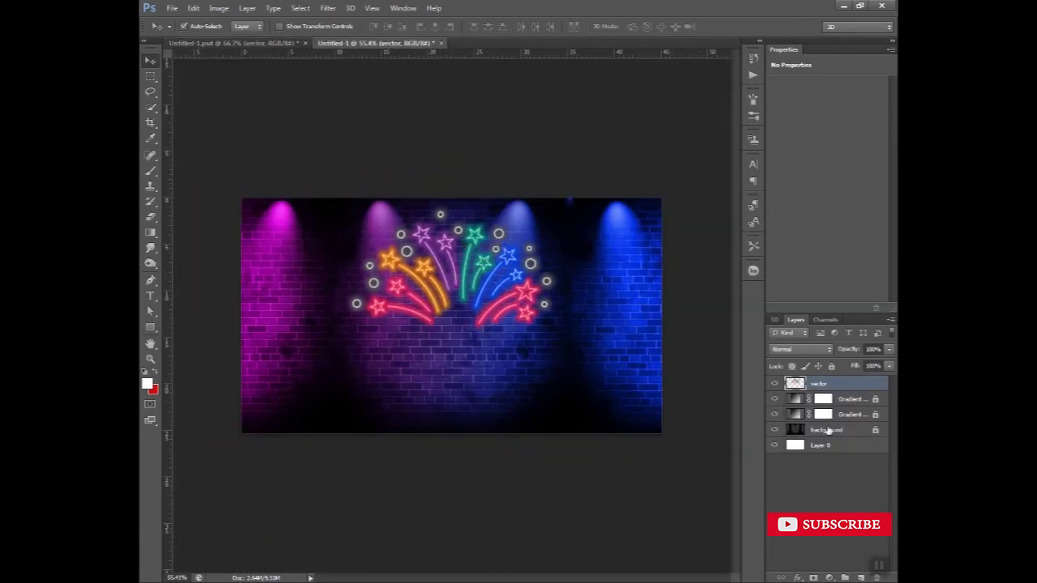
- Centre the fireworks vector horizontally relative to the background layer
click(828, 430)
ctrl+click(839, 384)
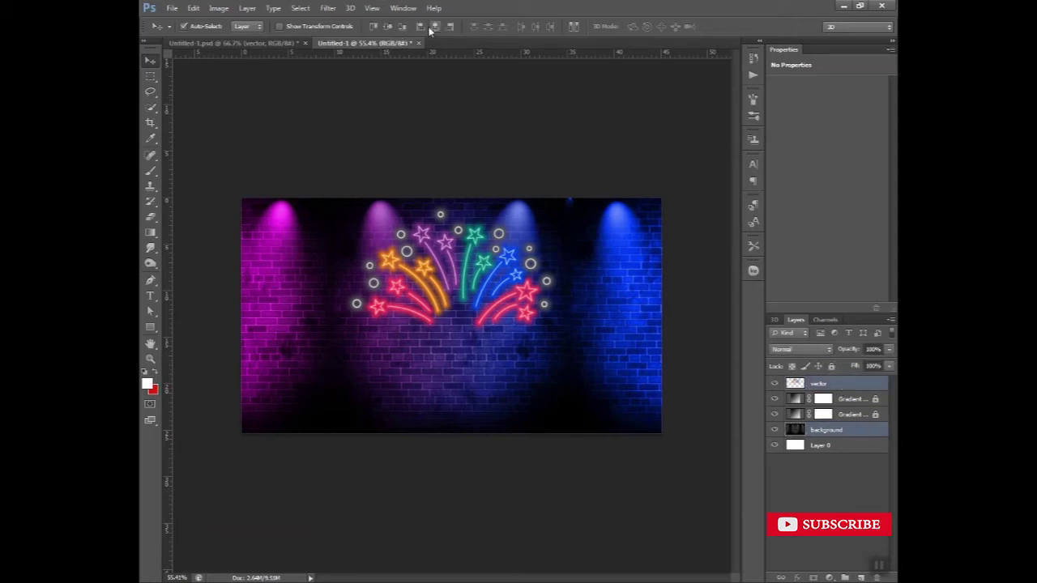
click(552, 142)
- Lock the background layer again and move the fireworks vector slightly upward
click(846, 433)
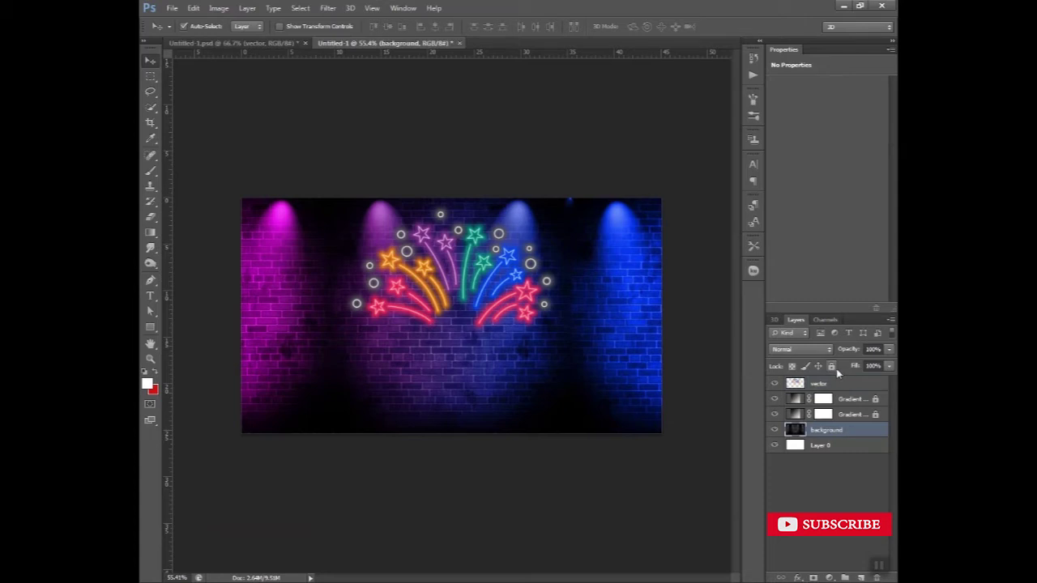
click(831, 366)
click(558, 490)
drag(420, 298, 420, 293)
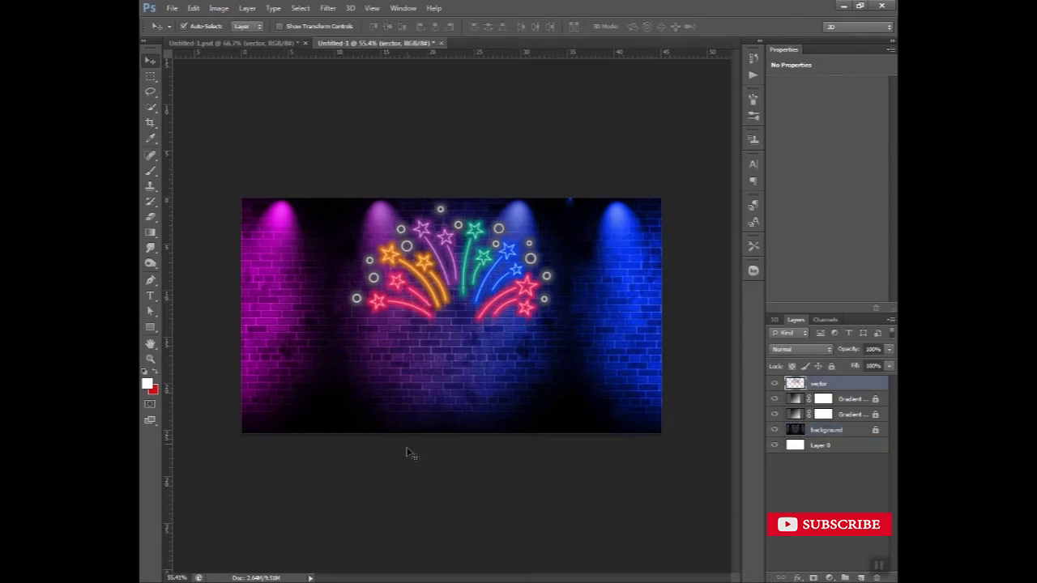
- Draw a rounded rectangle of about 422 × 157 px with a 10 px corner radius below the fireworks
key(z)
drag(481, 356, 509, 345)
drag(376, 355, 389, 350)
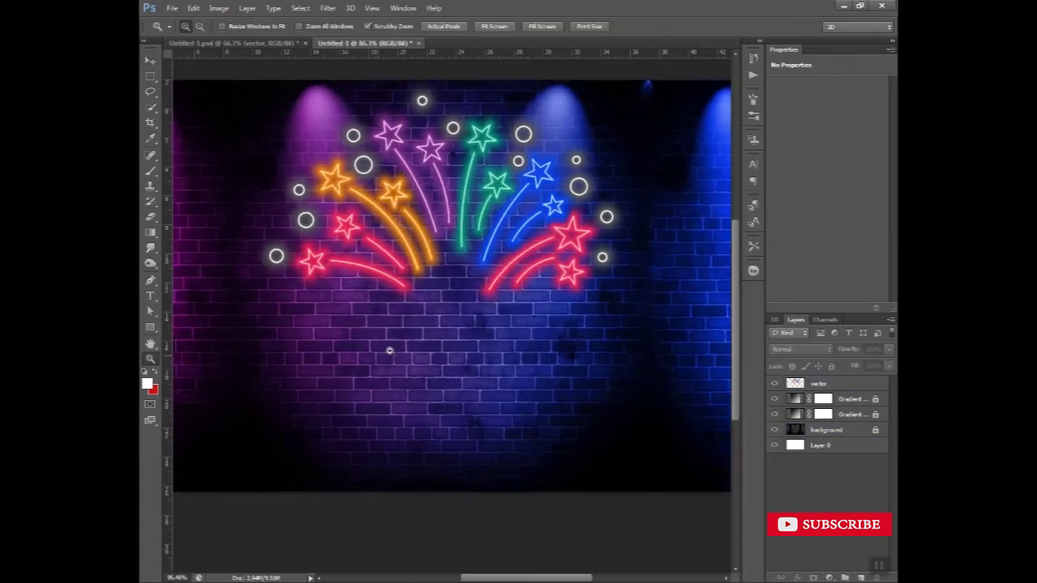
click(150, 327)
click(194, 330)
drag(337, 319, 579, 407)
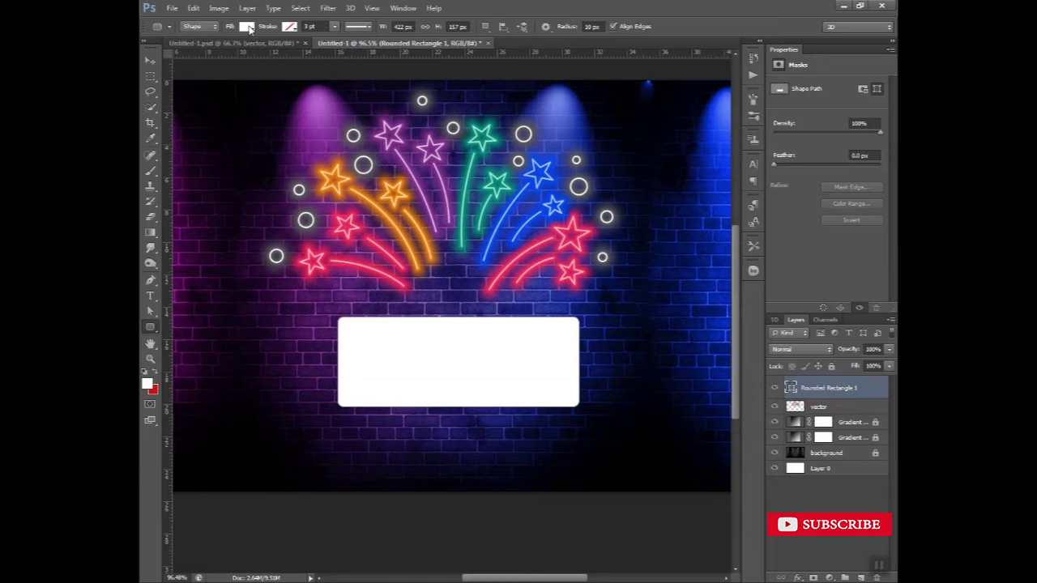
- Remove the rounded rectangle's fill and give it a 7 pt cyan stroke in #00fcff
click(247, 26)
click(196, 49)
click(290, 27)
click(345, 51)
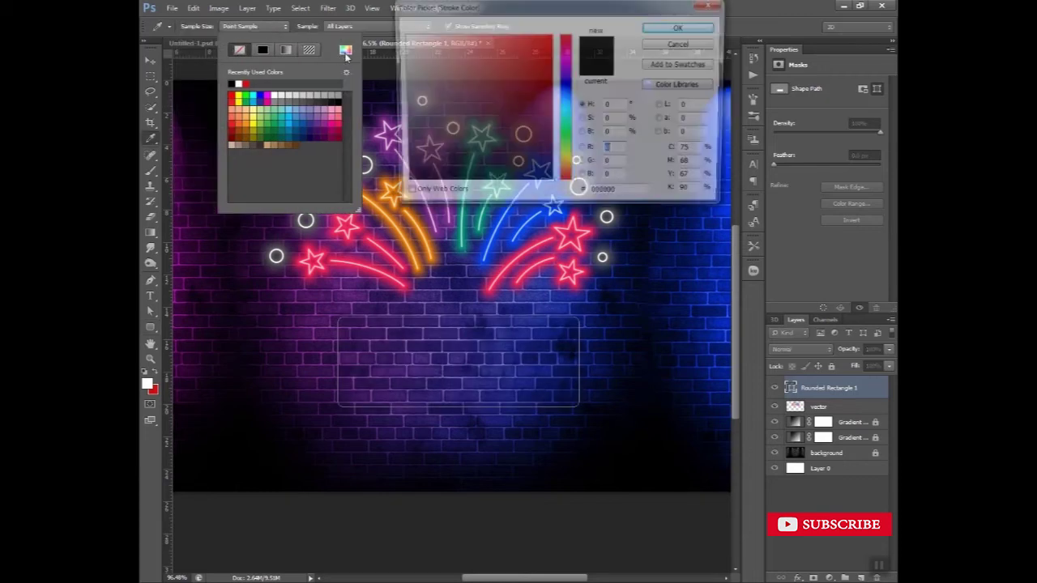
click(567, 110)
click(529, 64)
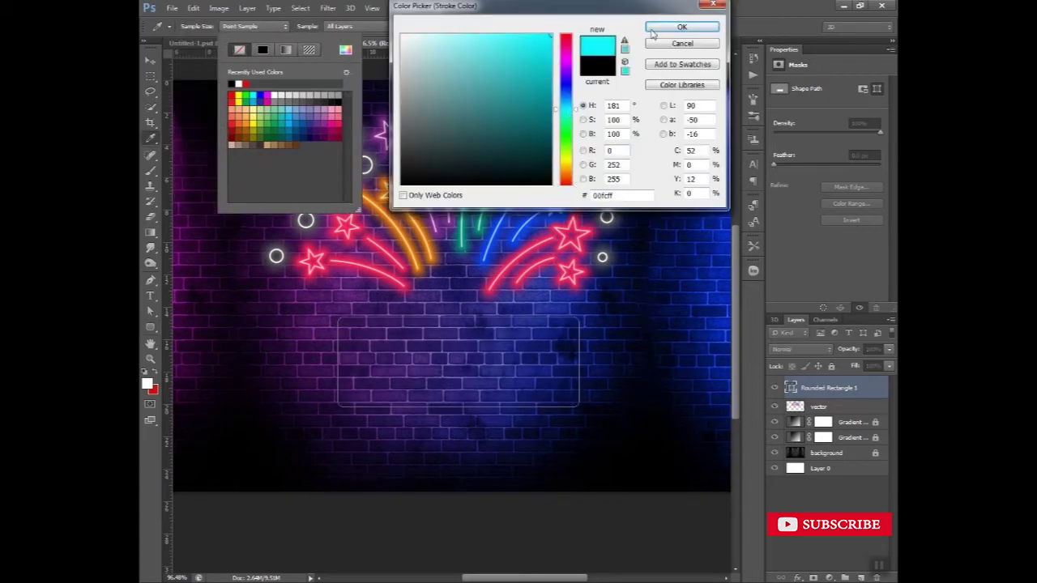
click(680, 27)
click(312, 25)
text(7)
key(Return)
- Move the cyan rounded rectangle slightly upward, closer to the fireworks
click(151, 61)
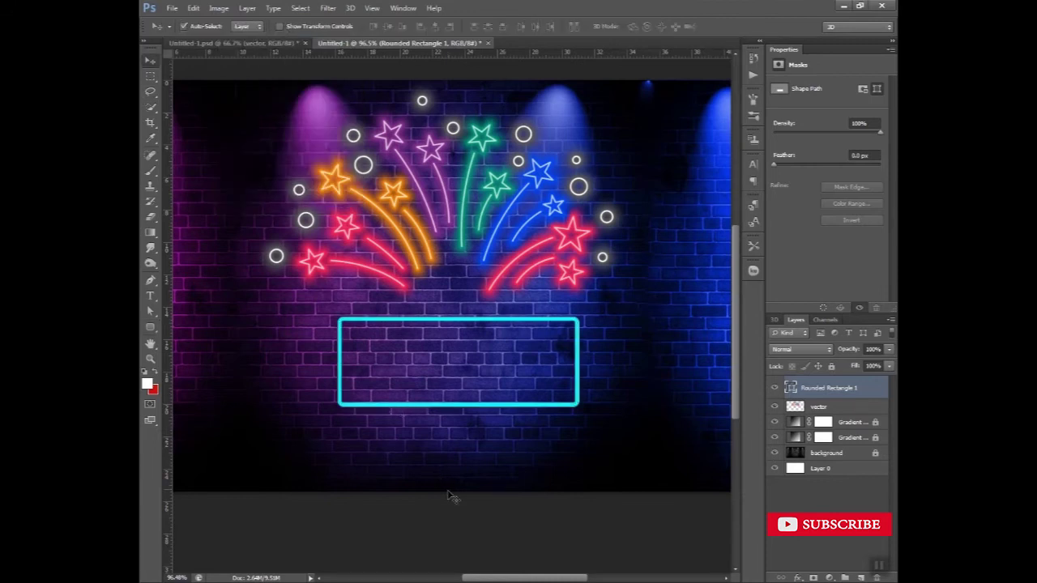
click(465, 526)
drag(451, 406, 452, 400)
click(452, 442)
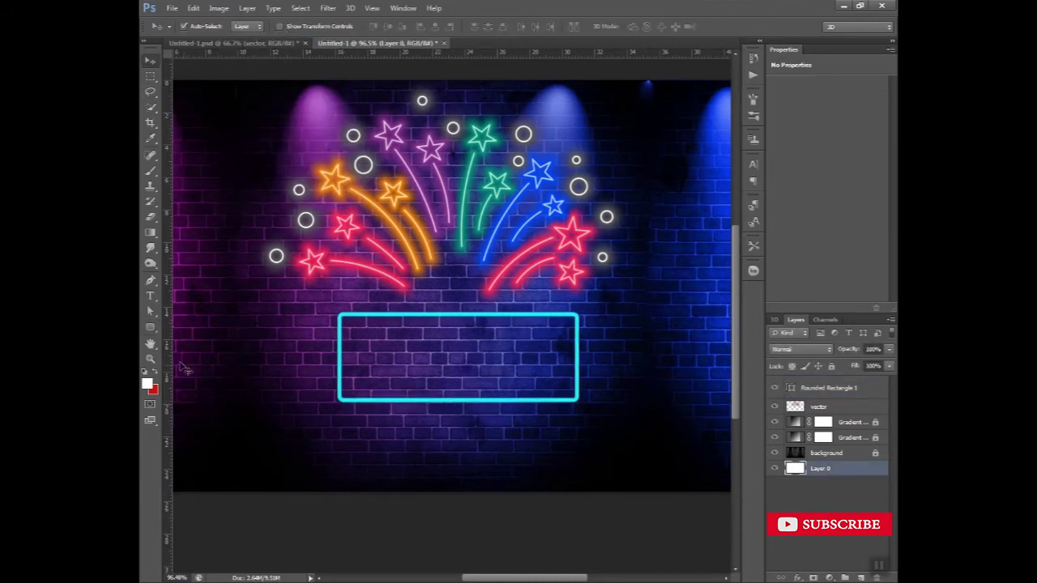
click(835, 504)
click(816, 391)
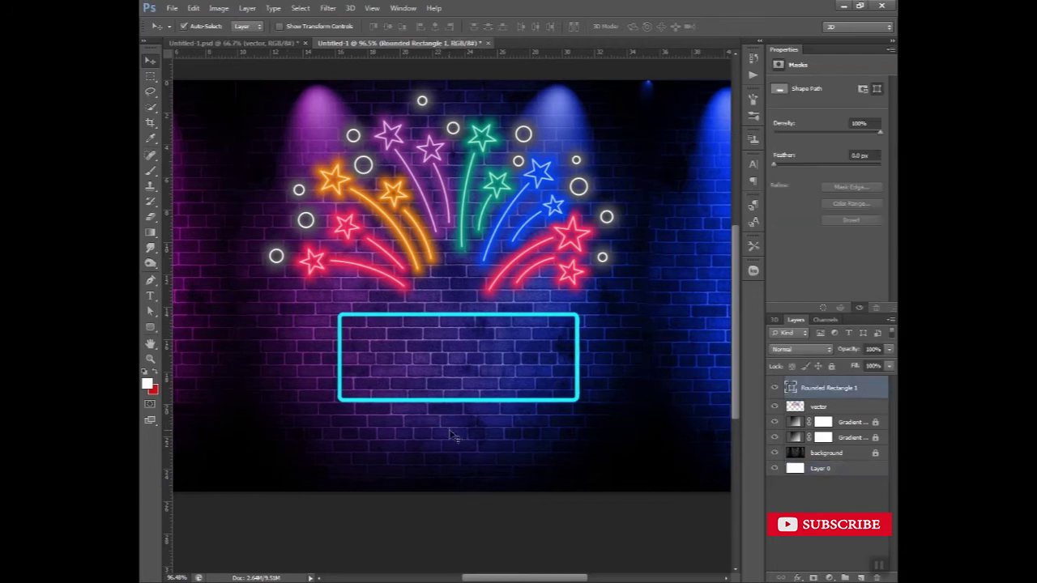
click(456, 437)
- Start a text line below the cyan frame and set its colour to white, ffffff
click(149, 296)
click(339, 440)
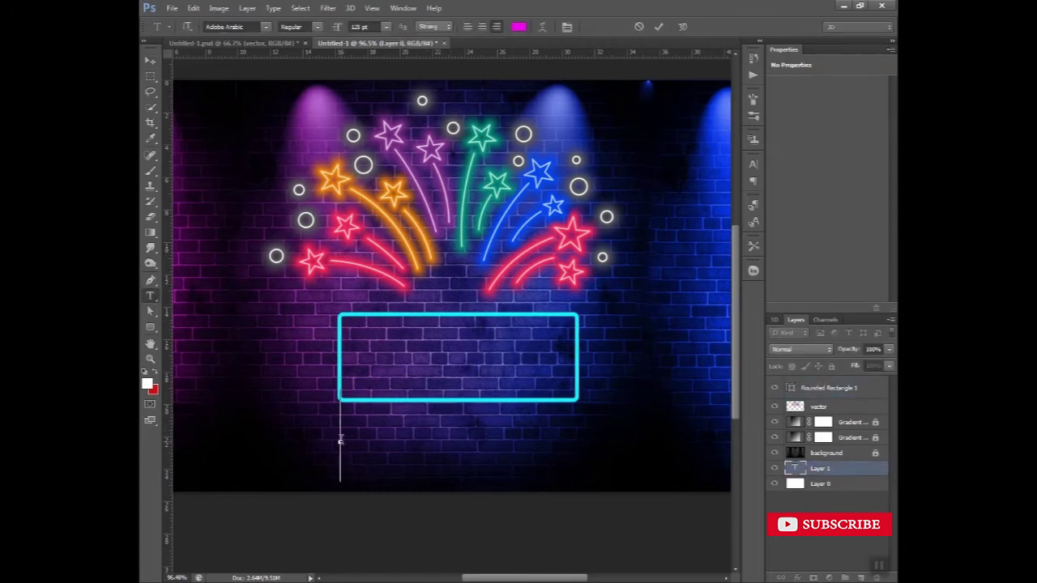
text(H)
double_click(305, 421)
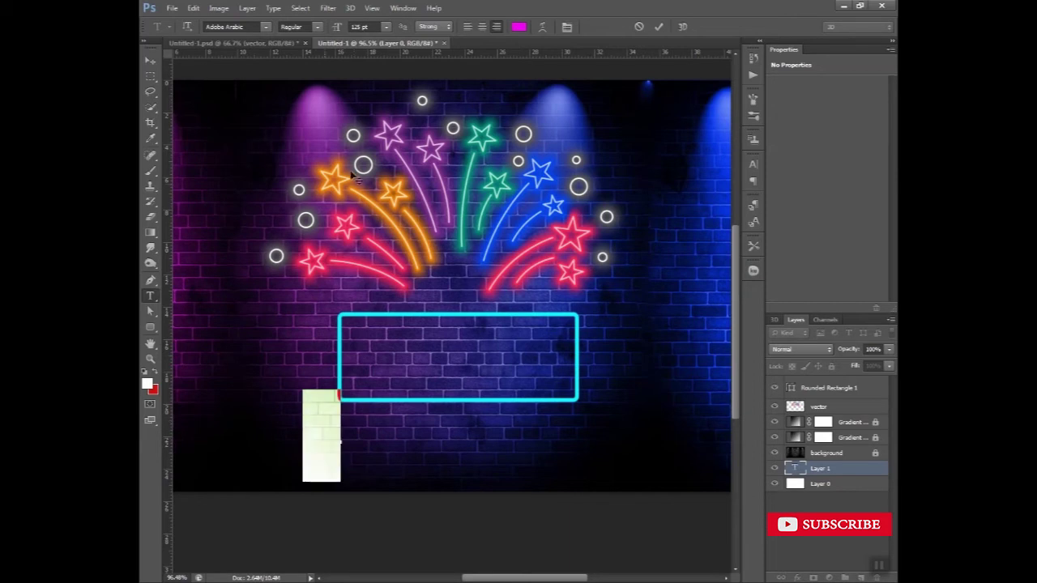
click(523, 28)
drag(407, 56, 397, 31)
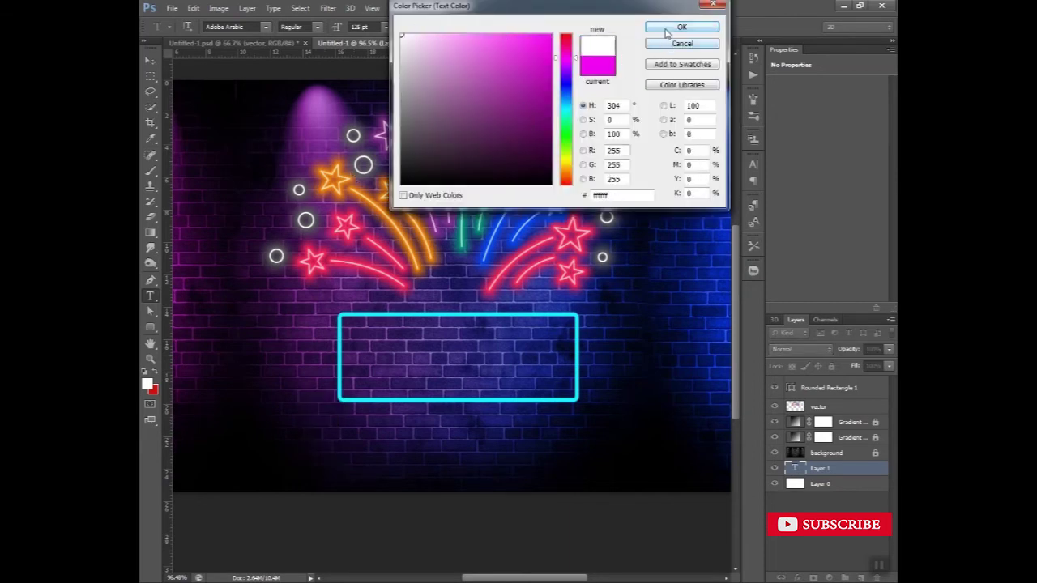
click(669, 30)
- Move the new text layer to the top of the layer stack and enter the word BLACK
drag(832, 468, 819, 391)
click(332, 427)
text(L)
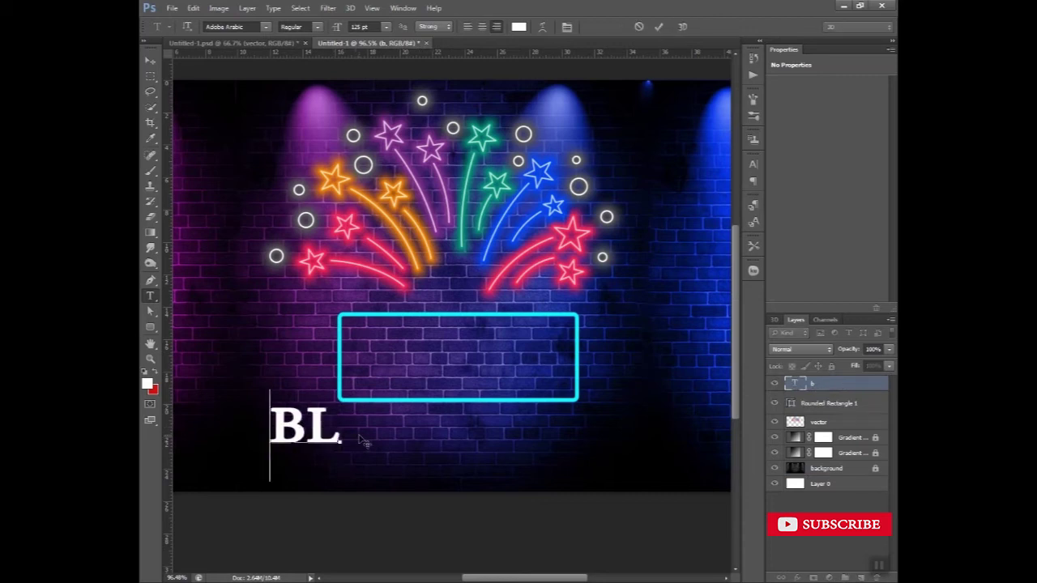
text(ACK)
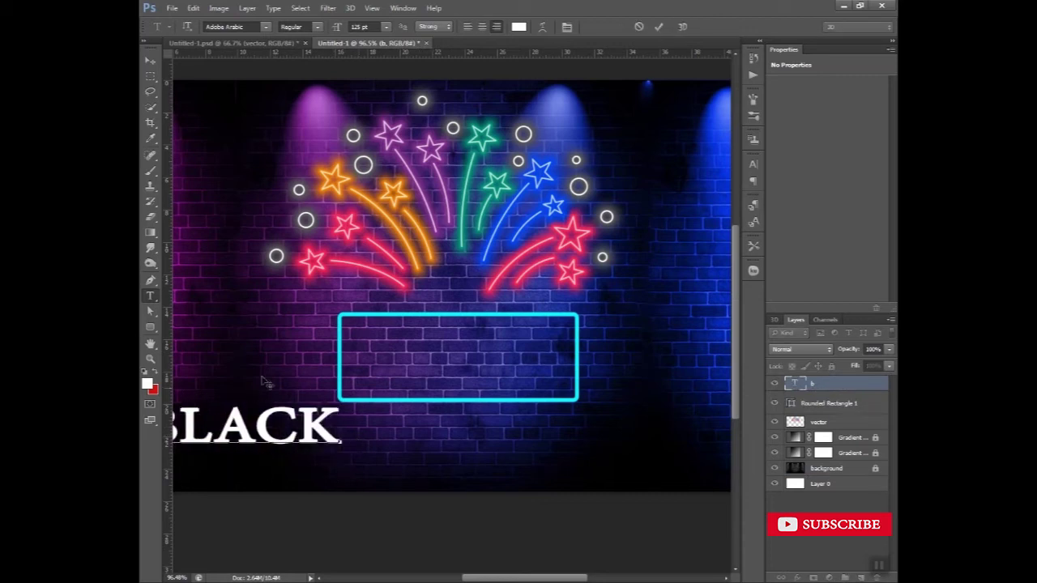
- Reduce the BLACK text to 72 pt and centre it over the cyan frame's upper edge
click(150, 61)
drag(247, 441, 468, 328)
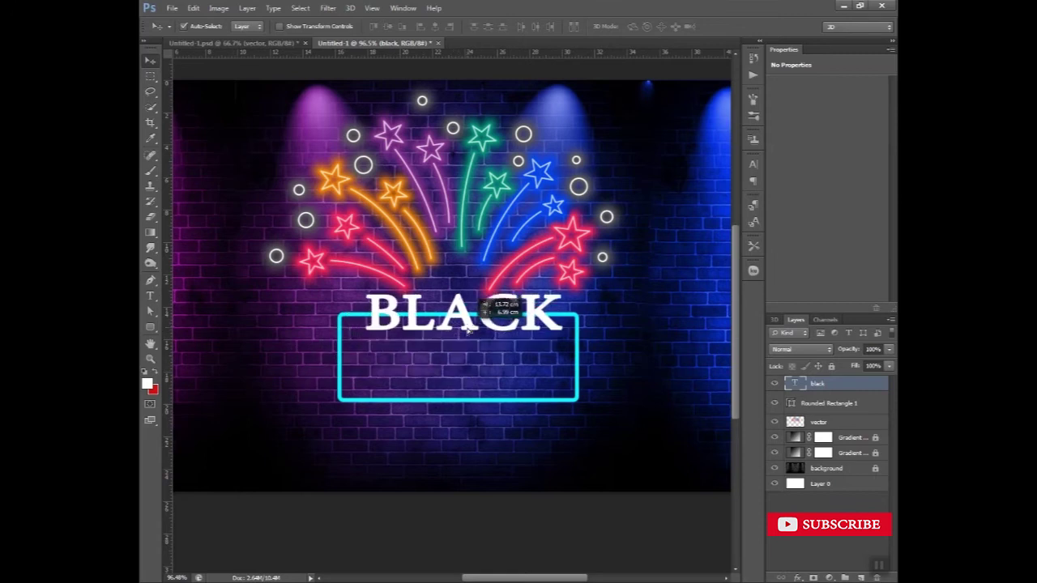
click(151, 297)
double_click(439, 307)
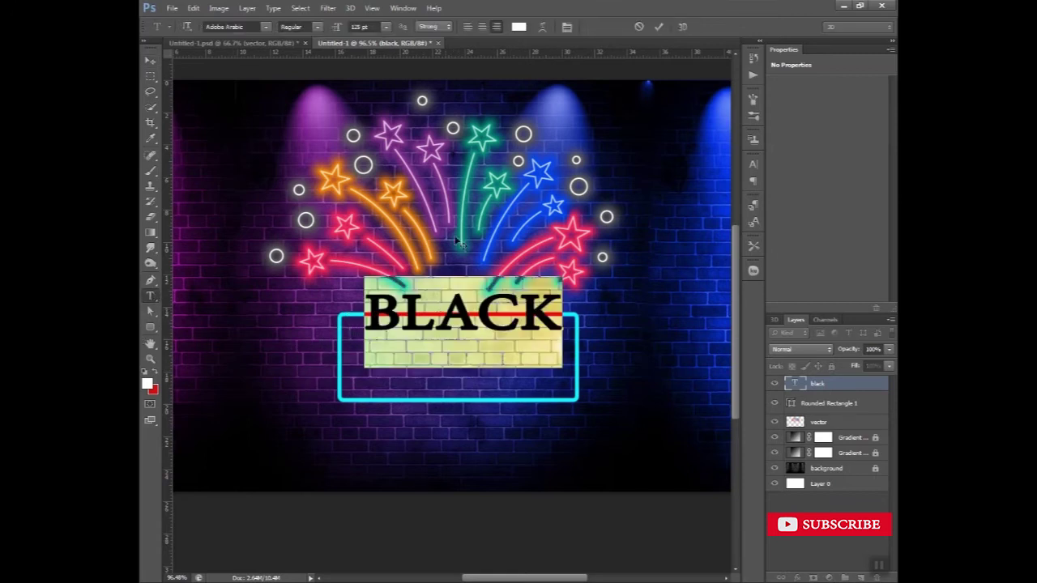
click(387, 26)
click(385, 227)
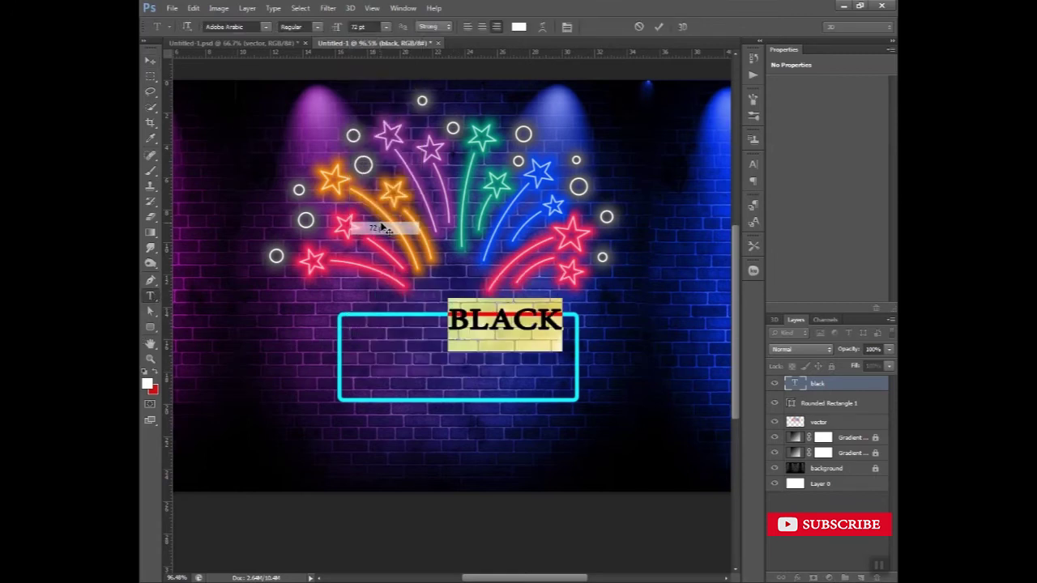
click(150, 61)
drag(479, 335, 432, 320)
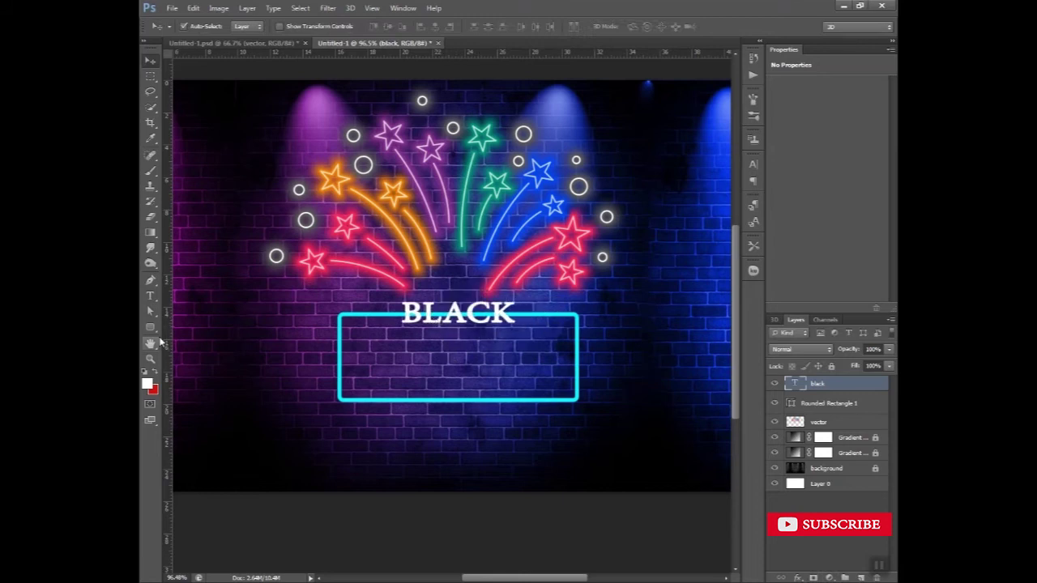
- Add a separate white text layer reading FRIDAY at 125 pt
key(t)
click(369, 359)
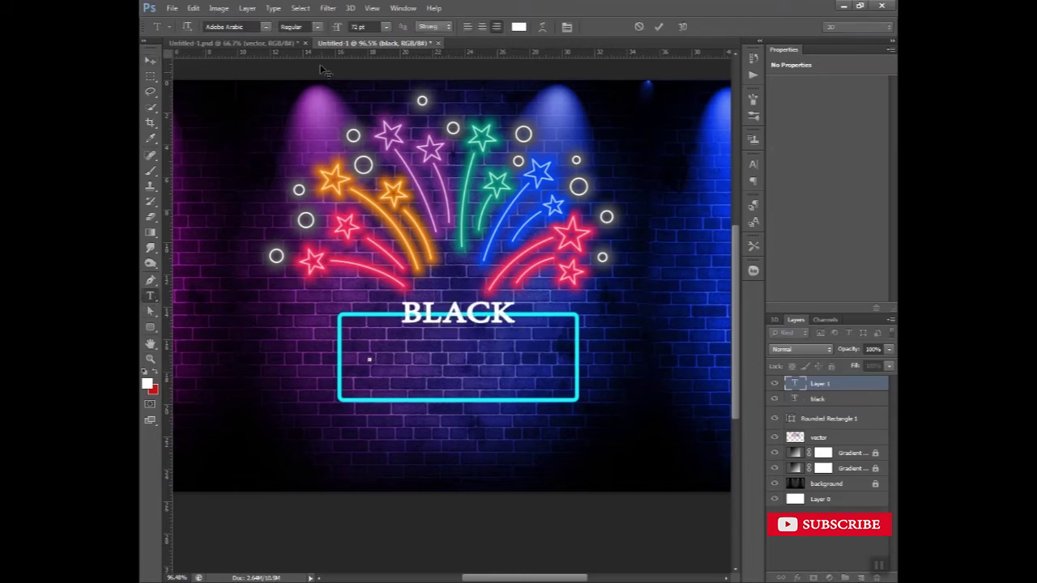
click(363, 26)
key(Return)
text(FRIDAY)
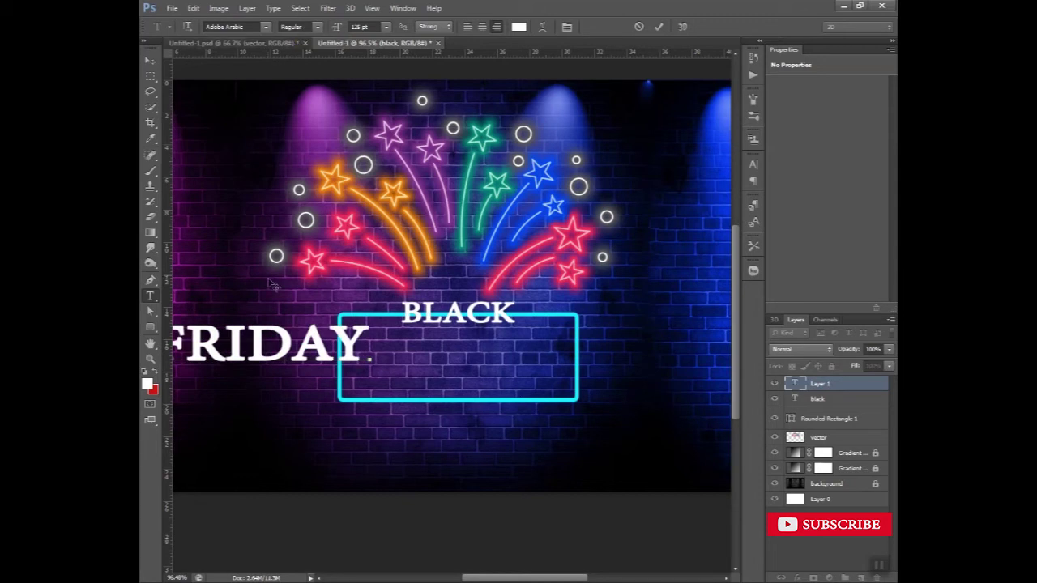
- Colour the FRIDAY text magenta and place it inside the cyan frame, beneath BLACK
double_click(272, 337)
click(519, 27)
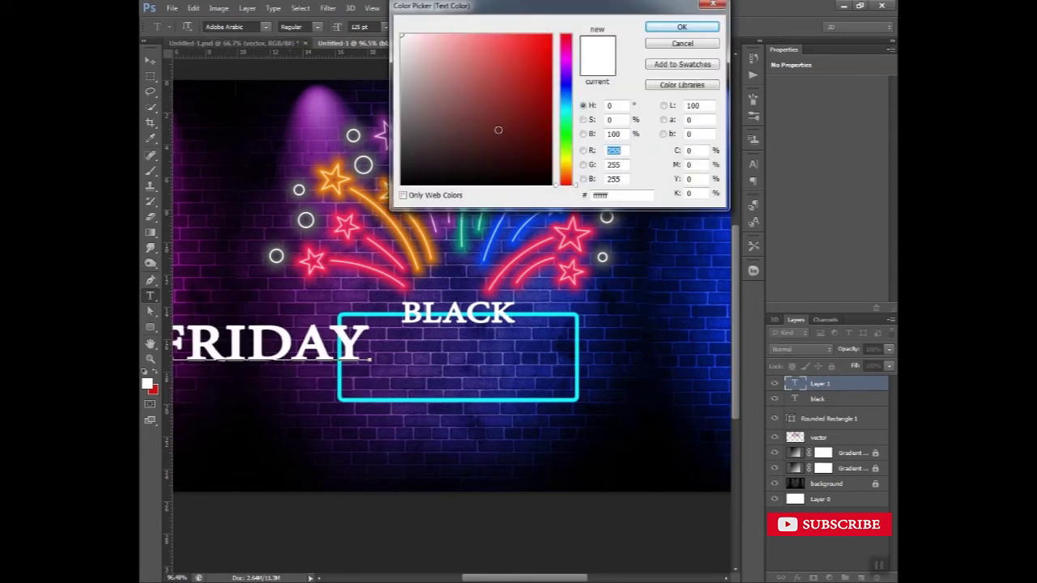
click(564, 59)
click(544, 56)
click(551, 26)
click(669, 26)
click(150, 60)
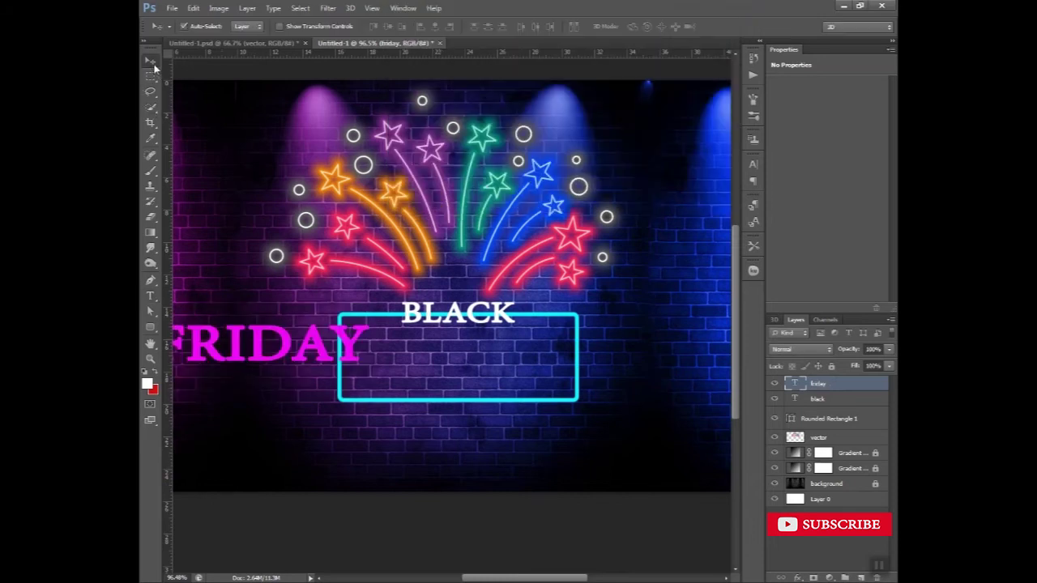
drag(259, 342, 415, 346)
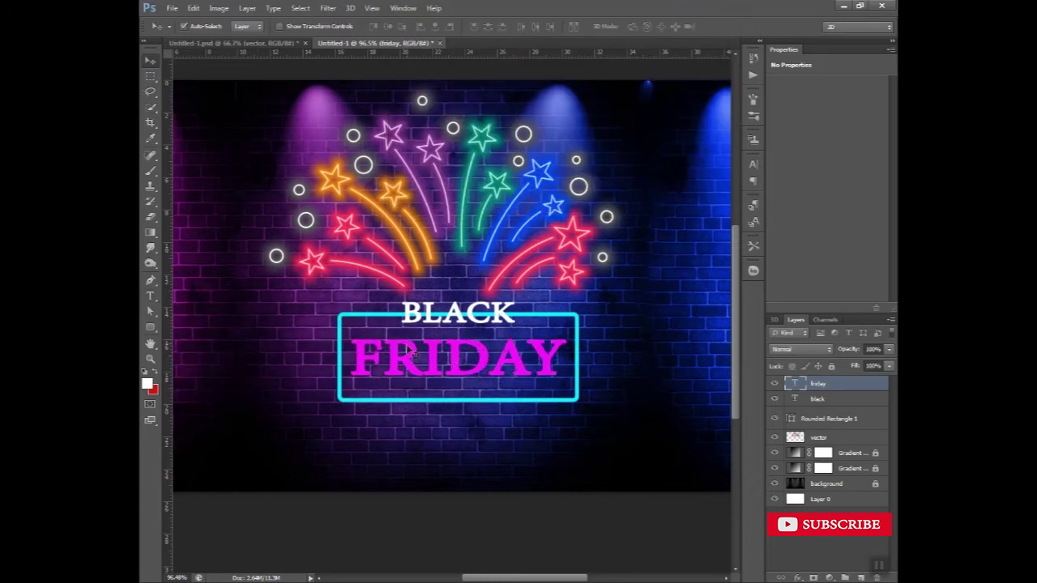
- Rasterize the cyan rounded rectangle and erase the part of its upper edge behind BLACK with a 40 px eraser
click(150, 359)
click(473, 347)
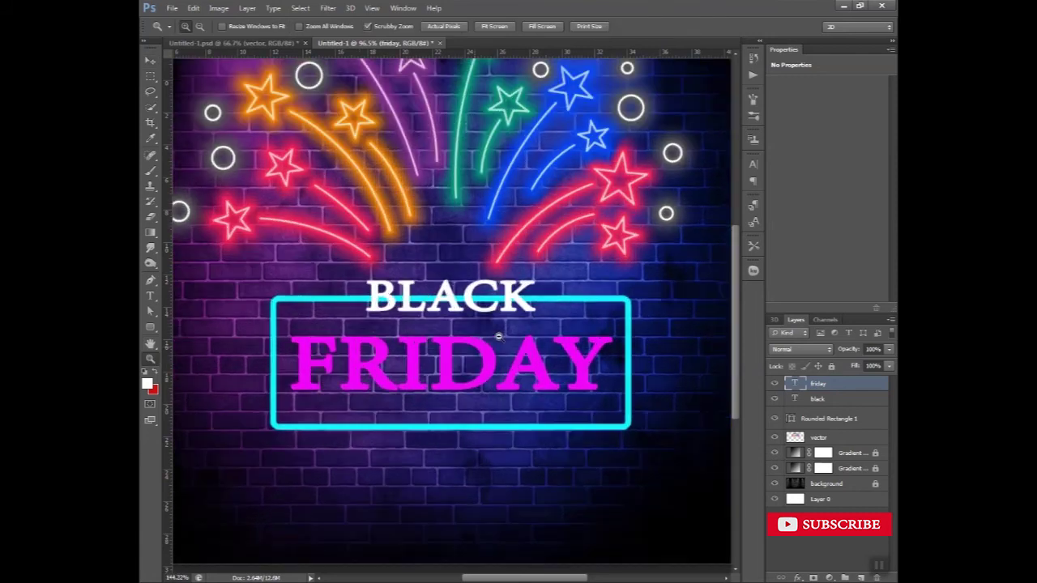
click(150, 61)
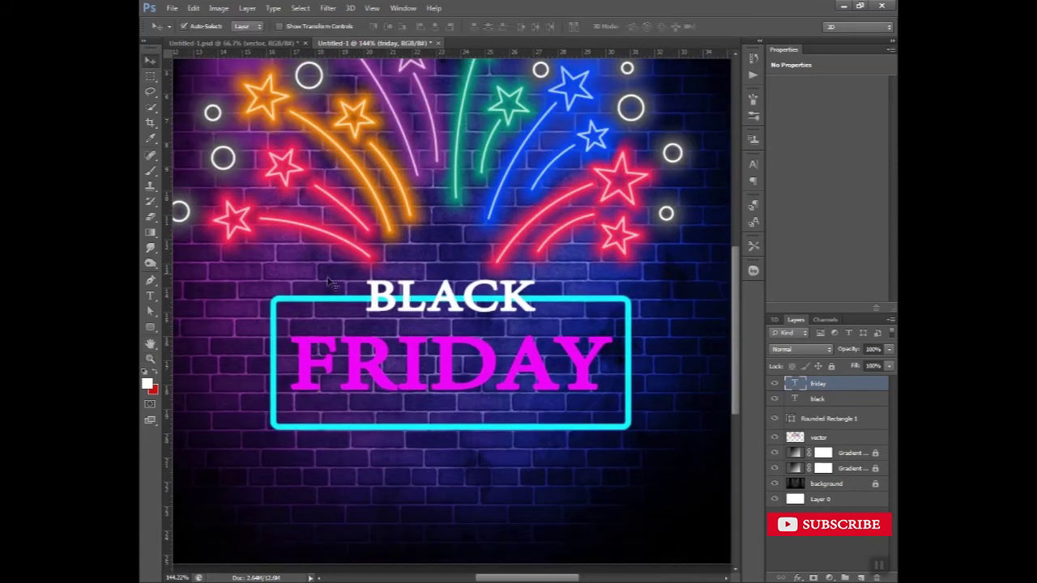
click(369, 305)
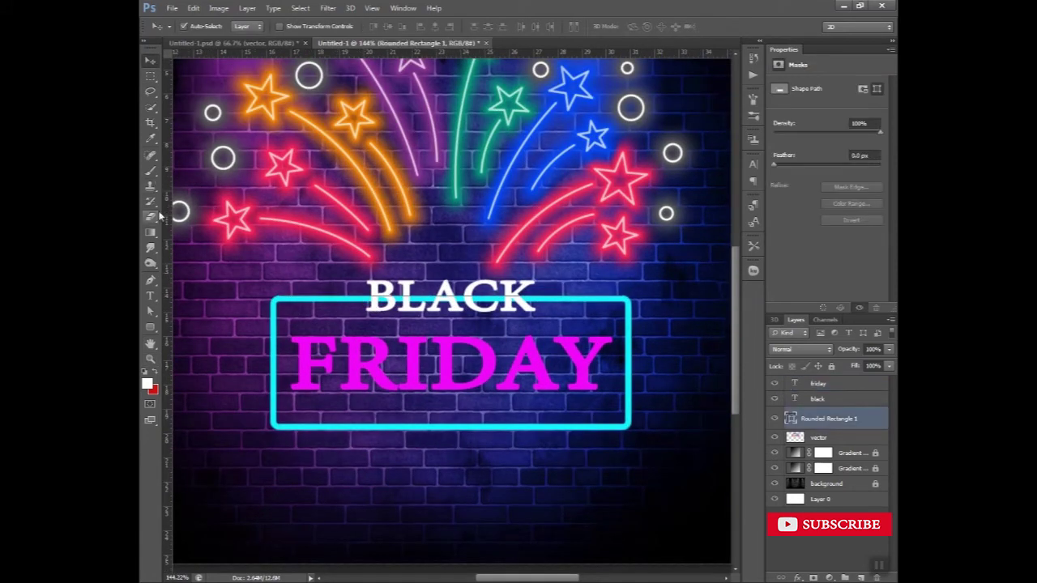
click(150, 217)
click(456, 303)
click(491, 225)
drag(466, 305, 376, 297)
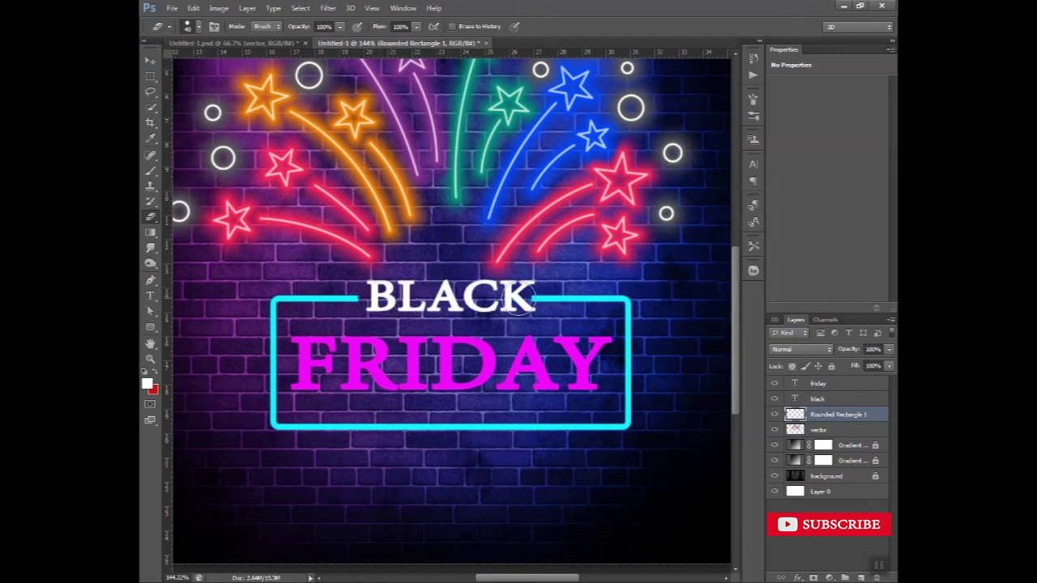
click(147, 64)
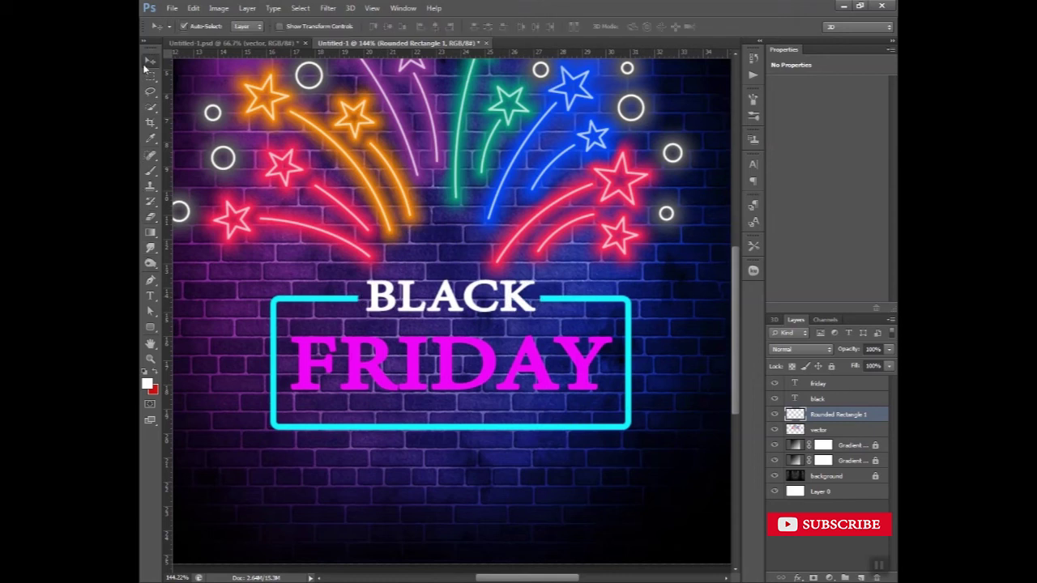
- Duplicate the rounded rectangle layer under the name "rectangle glow"
click(152, 359)
drag(452, 291, 403, 295)
drag(461, 392, 494, 387)
drag(443, 340, 459, 345)
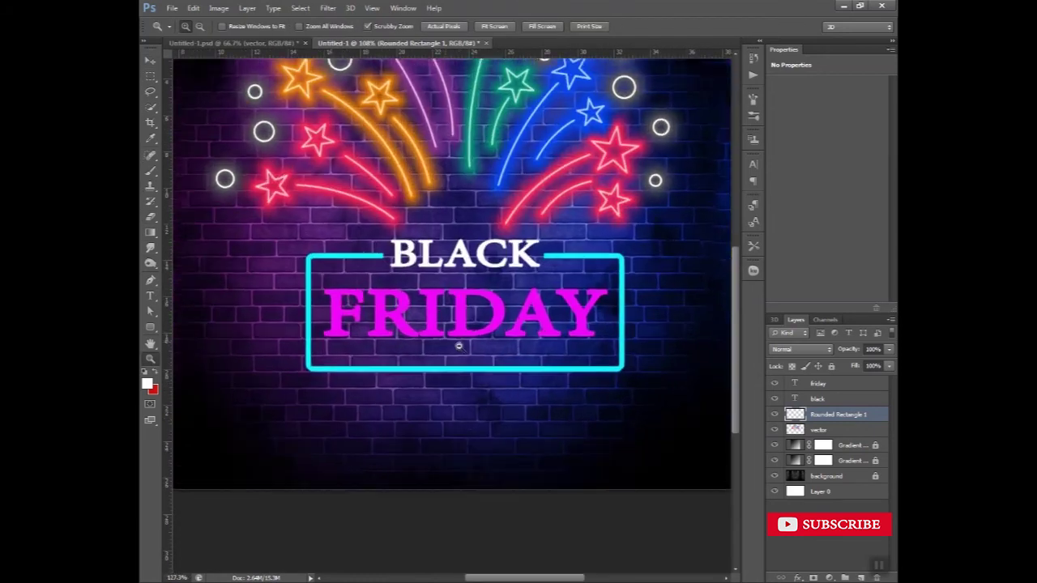
click(151, 62)
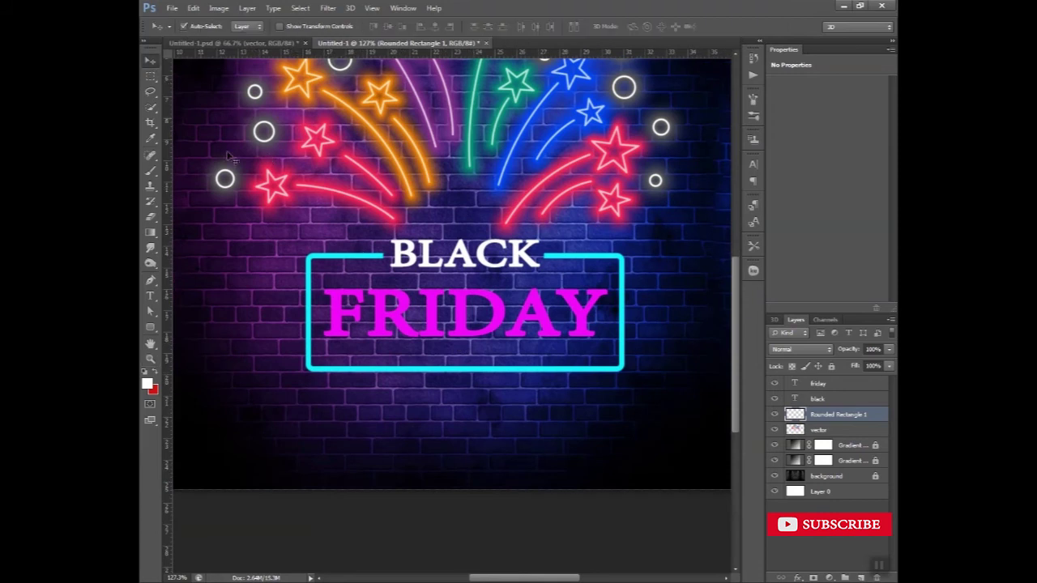
right_click(867, 422)
click(773, 168)
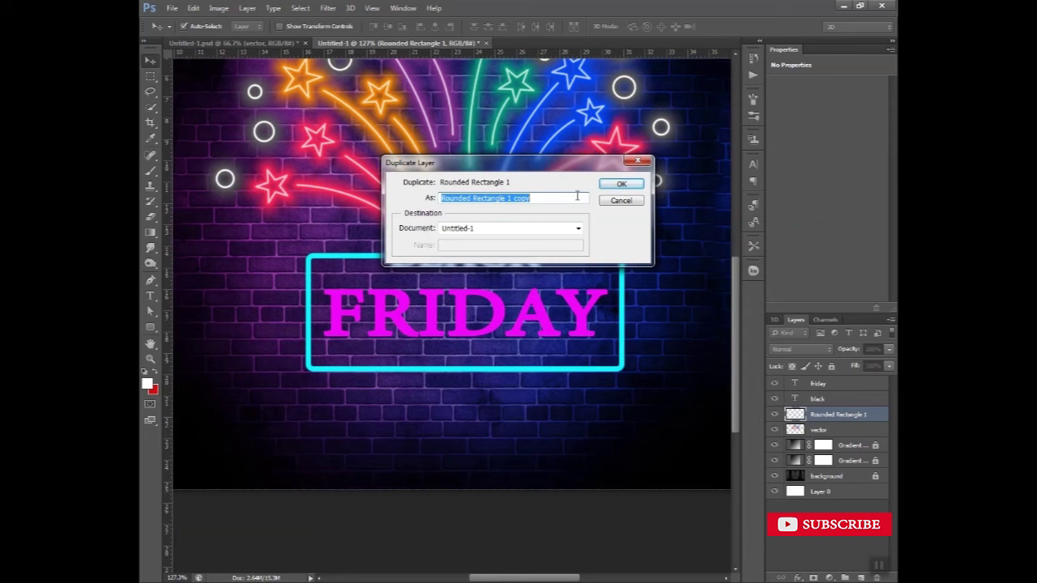
text(rectangle glow)
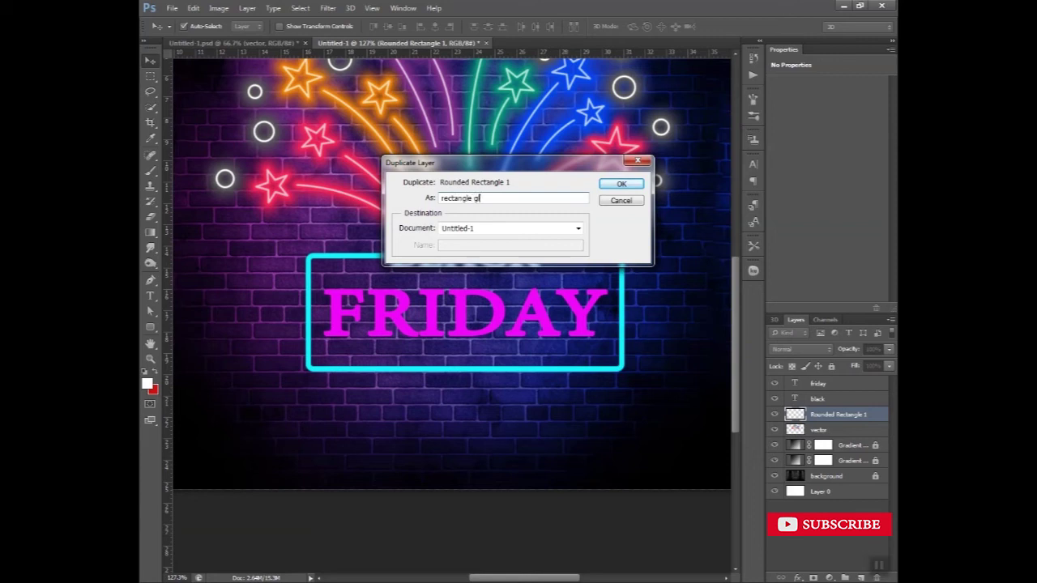
click(621, 185)
- Apply a strong Gaussian Blur to the rectangle glow layer to give the frame a soft cyan glow
click(328, 8)
mouse_move(346, 127)
click(541, 212)
drag(699, 308, 732, 306)
click(834, 144)
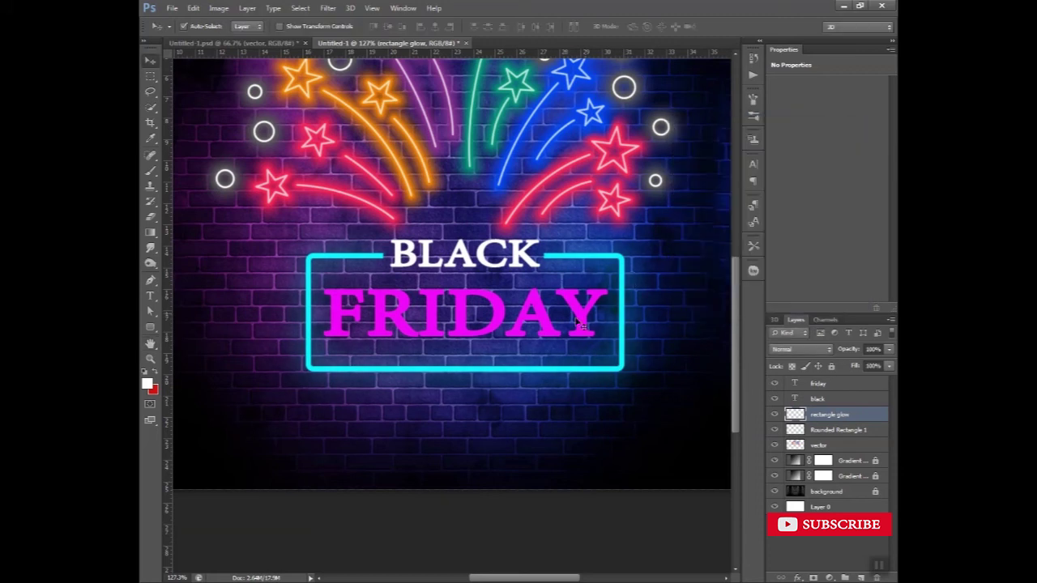
- Duplicate the BLACK text layer under the name "black glow"
click(819, 400)
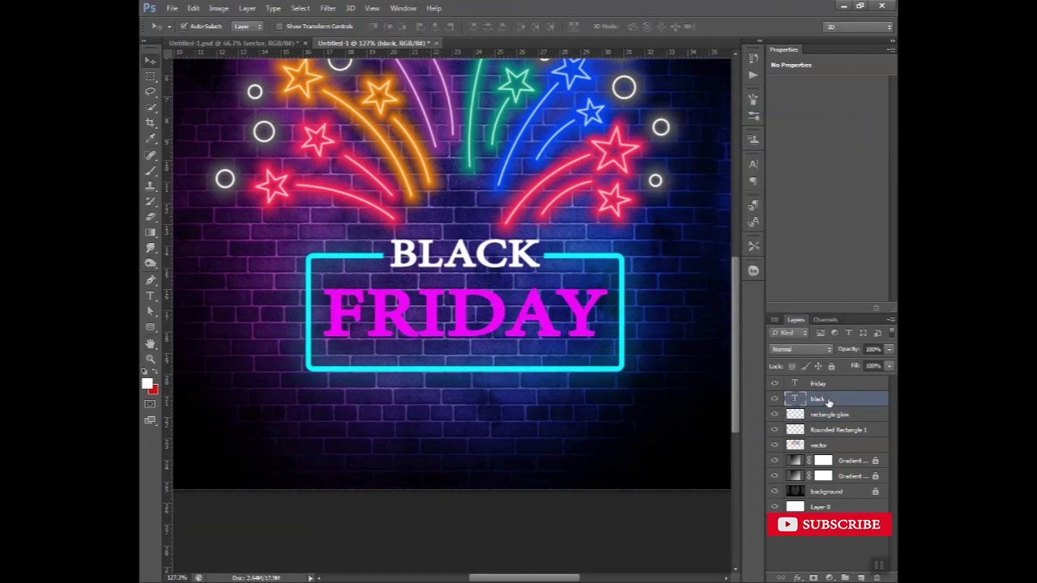
right_click(822, 393)
click(703, 138)
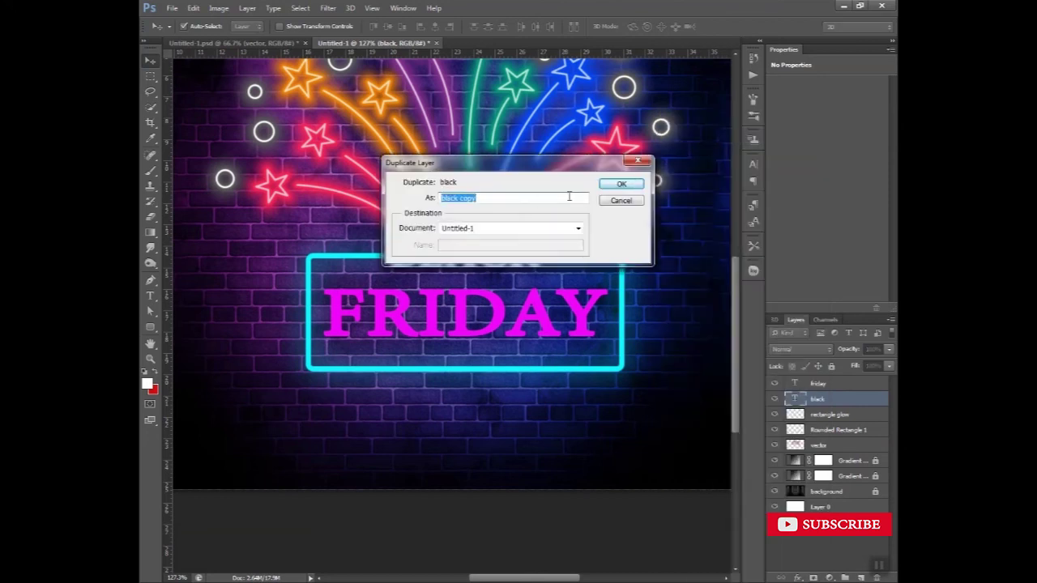
click(505, 202)
click(621, 183)
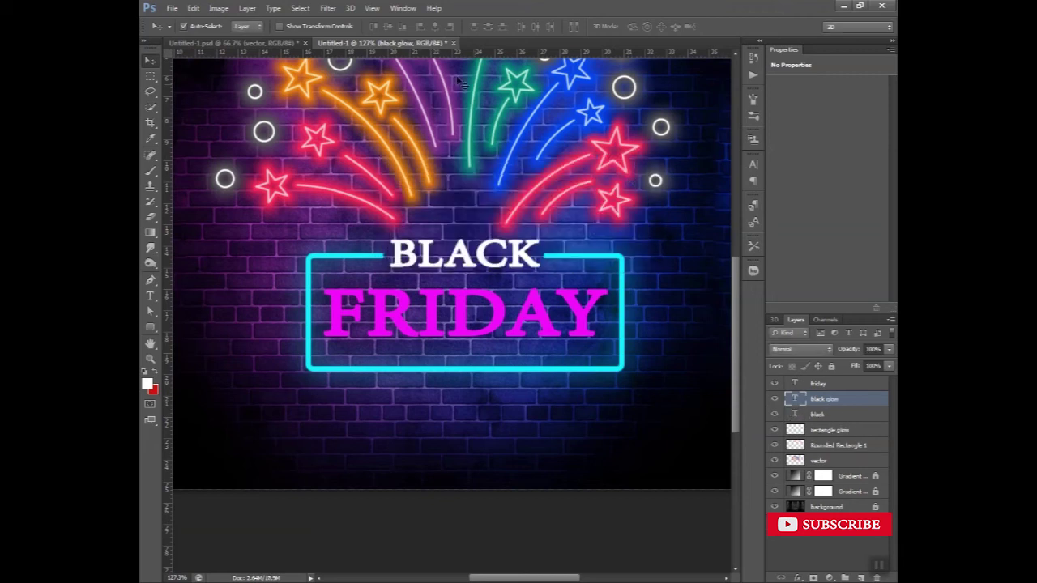
- Rasterize the black glow text layer and apply a Gaussian Blur to create a white glow around BLACK
click(328, 8)
mouse_move(356, 131)
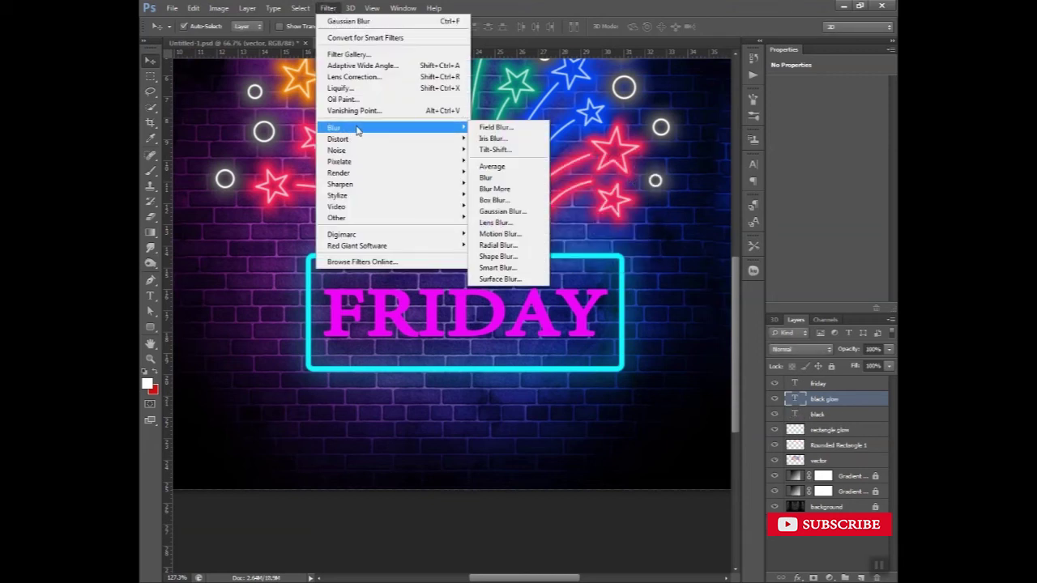
click(530, 213)
click(522, 232)
mouse_move(737, 304)
mouse_down()
mouse_move(716, 305)
mouse_move(731, 303)
mouse_up()
click(834, 147)
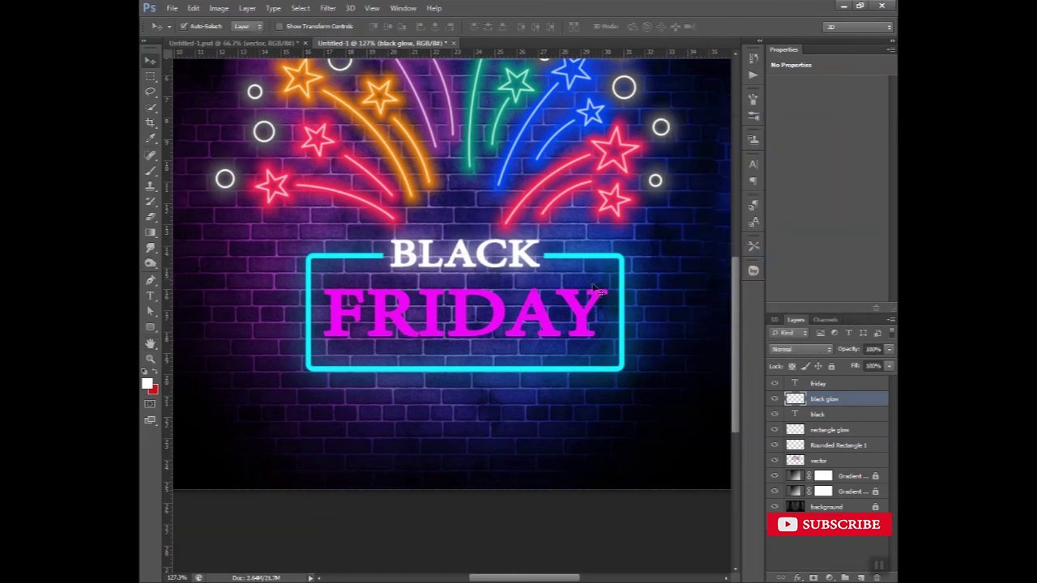
- Duplicate the FRIDAY text layer and rename the copy "friday glow"
click(816, 383)
right_click(820, 387)
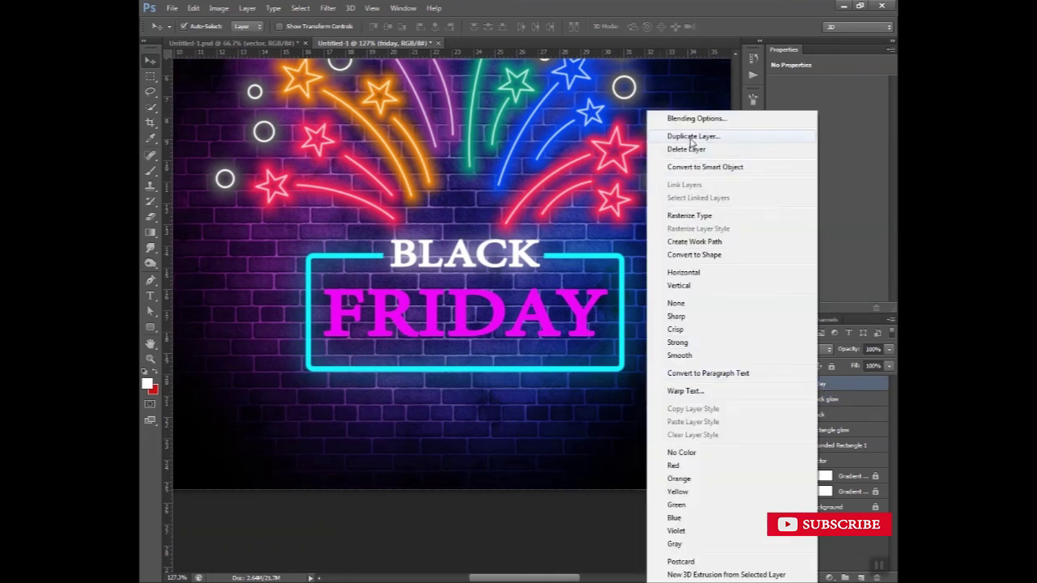
click(640, 136)
click(609, 184)
double_click(826, 384)
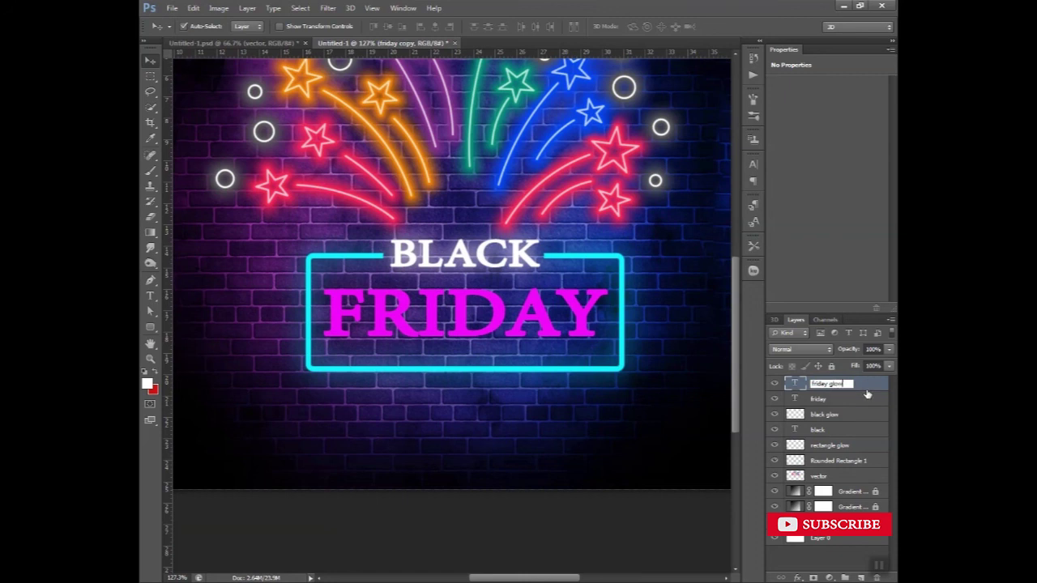
text(friday glow)
key(Return)
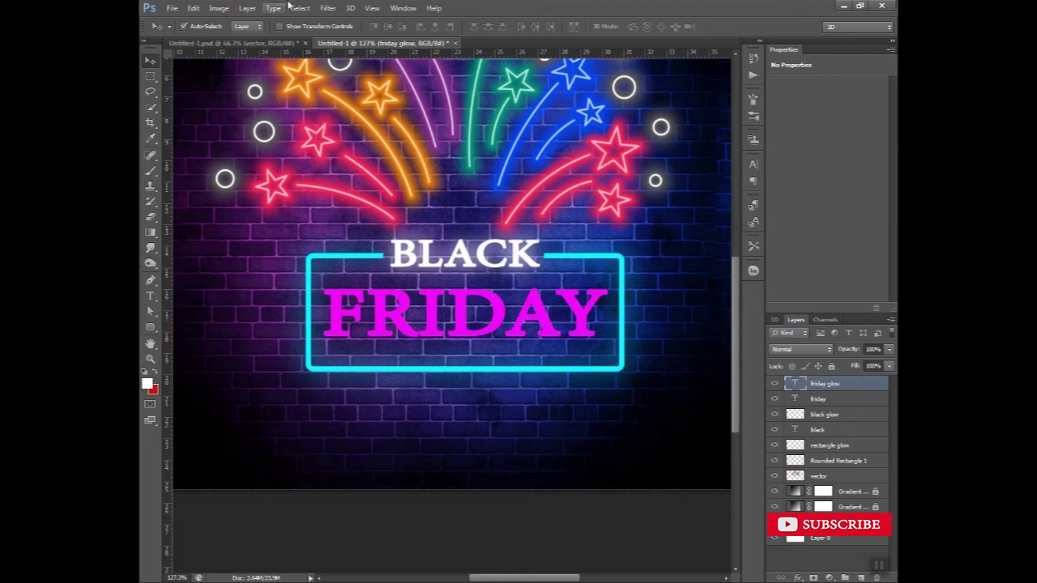
- Rasterize the friday glow text layer and apply a Gaussian Blur with a radius of about 4.6 pixels
click(328, 8)
mouse_move(370, 138)
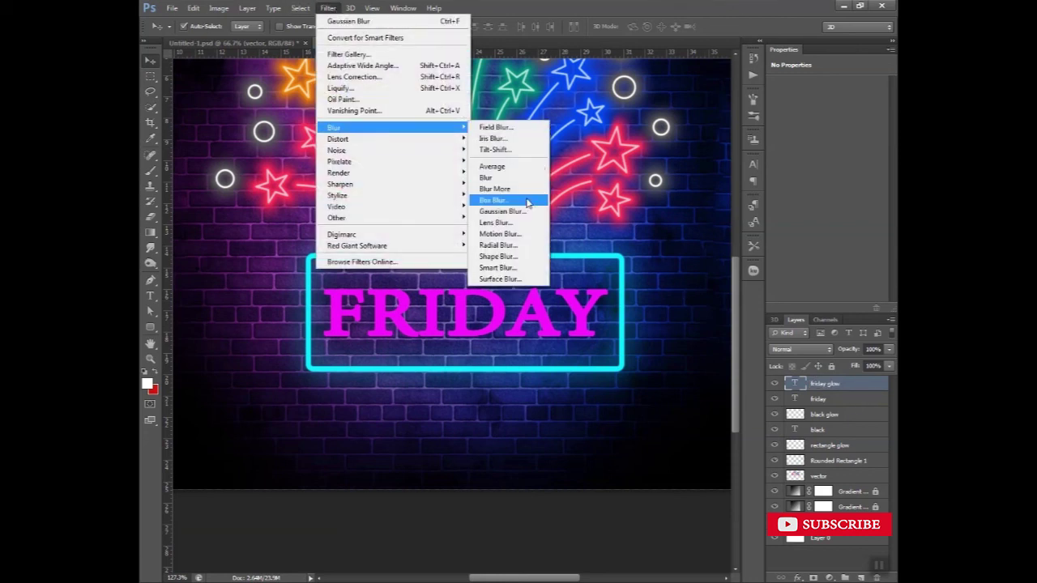
click(536, 216)
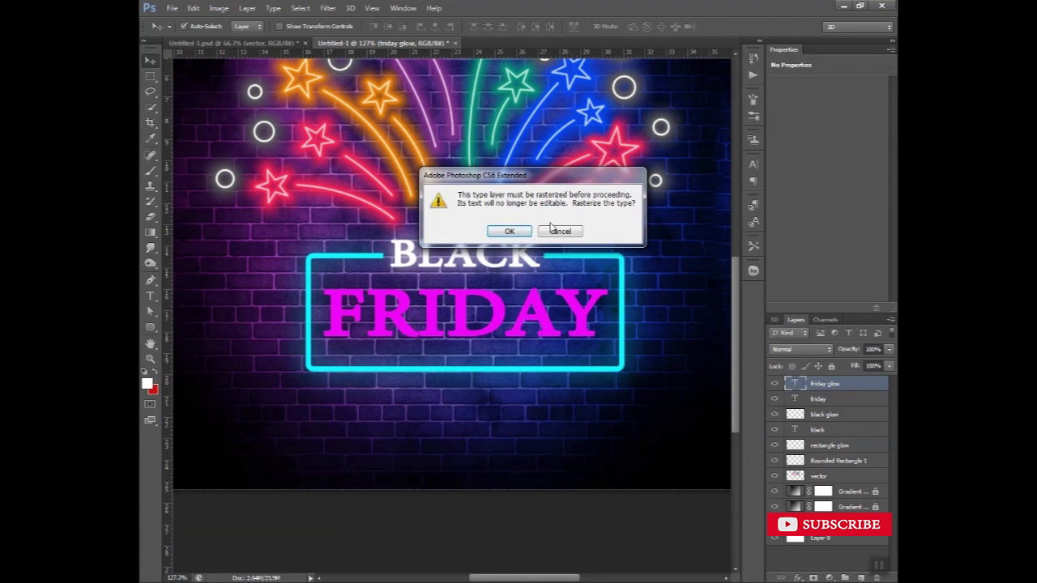
click(522, 228)
drag(730, 302, 713, 303)
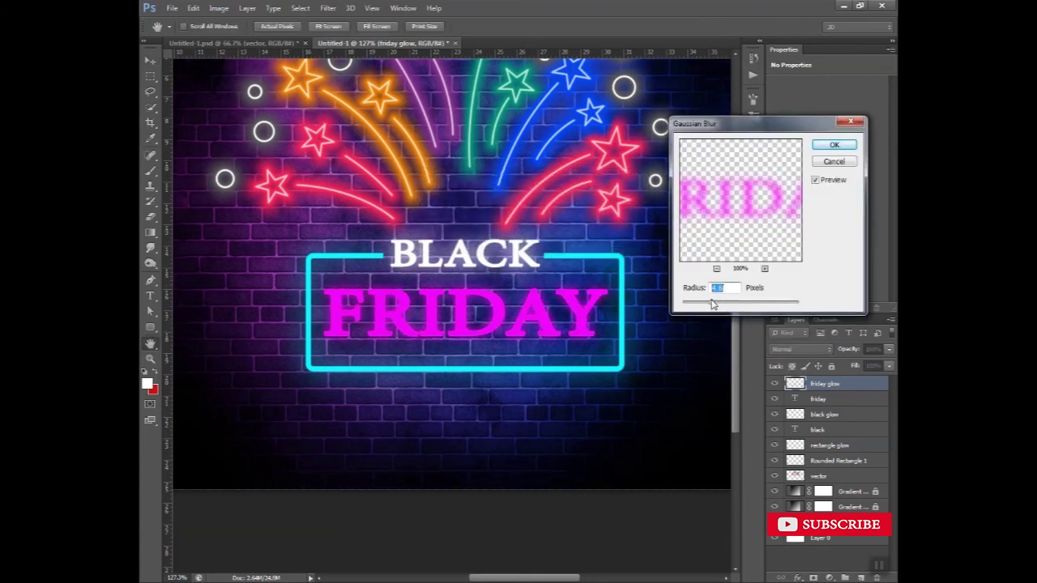
click(833, 145)
- Fit the entire canvas in view to examine the finished neon design, and deselect all layers
key(z)
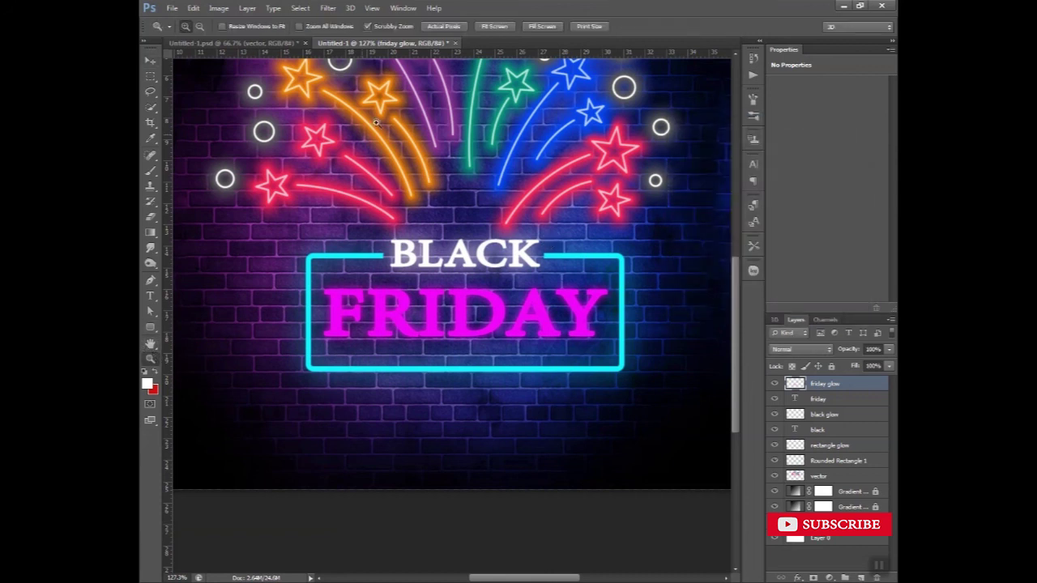
click(501, 27)
drag(489, 376, 236, 146)
click(150, 61)
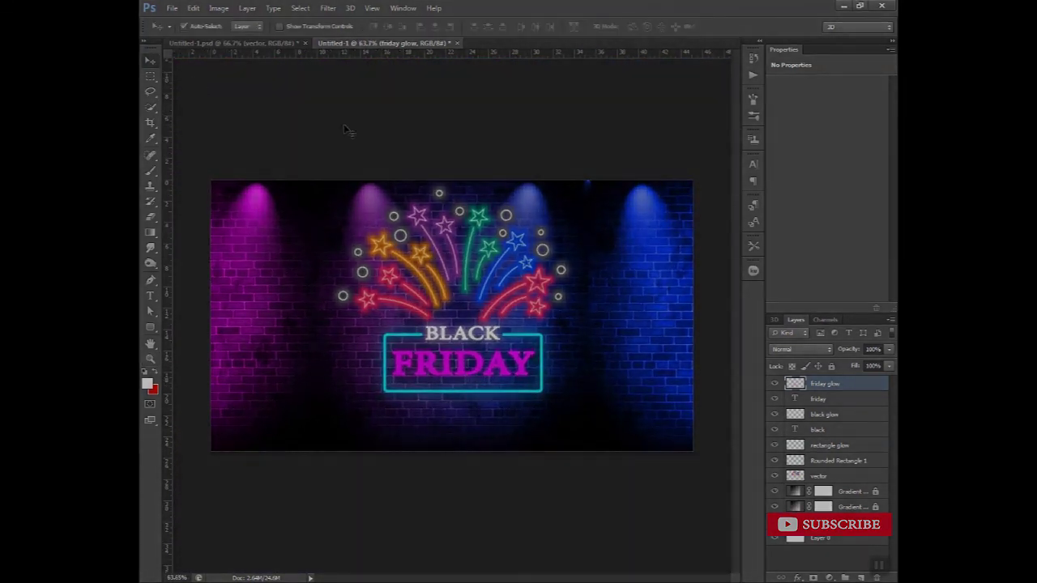
click(346, 127)
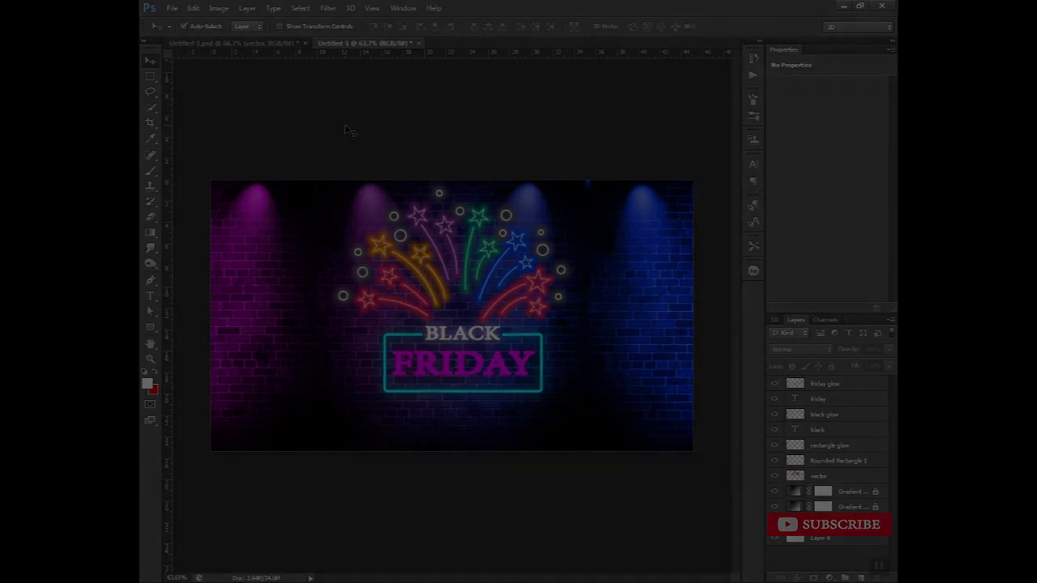